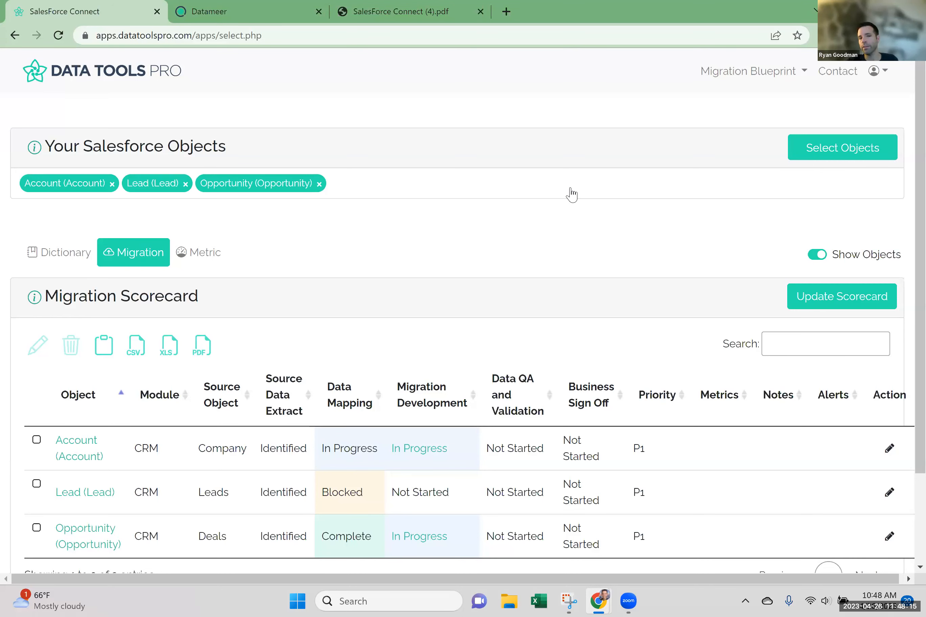
# View the list of Salesforce objects available for selection and close it without choosing any.
pyautogui.click(571, 194)
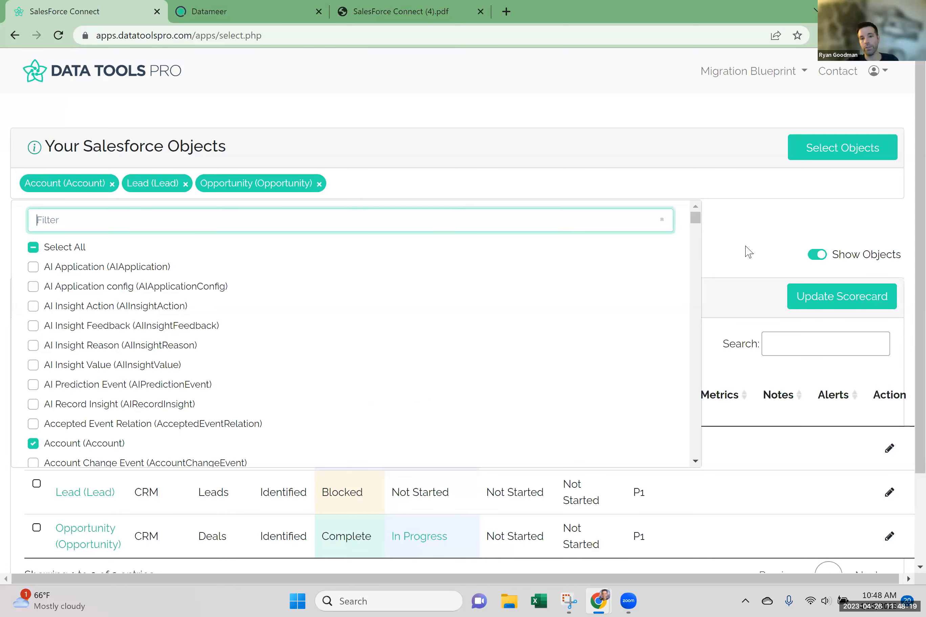
pyautogui.click(760, 230)
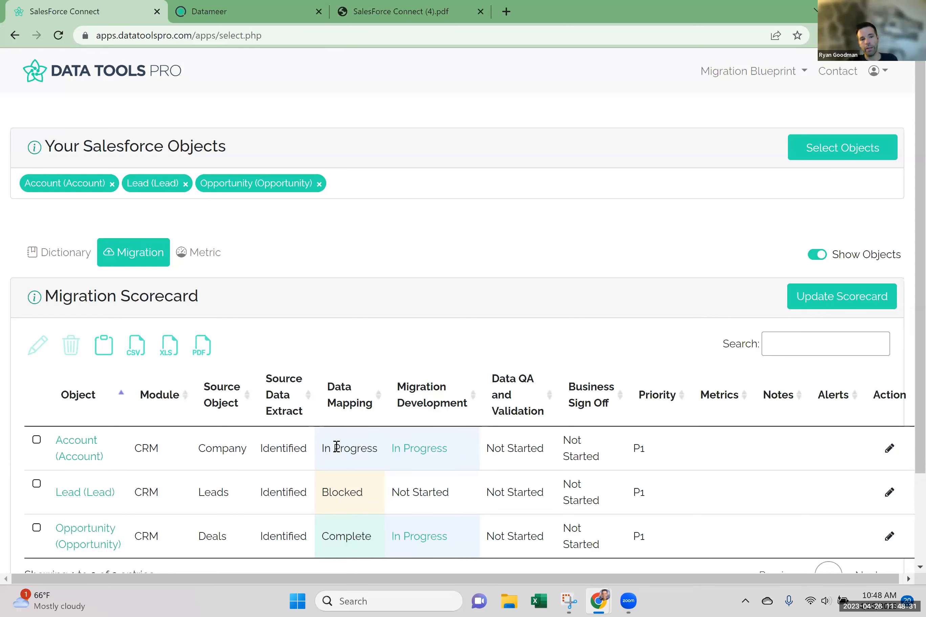
# Open the Account object from the Migration Scorecard and switch from its dictionary to its migration view.
pyautogui.click(87, 451)
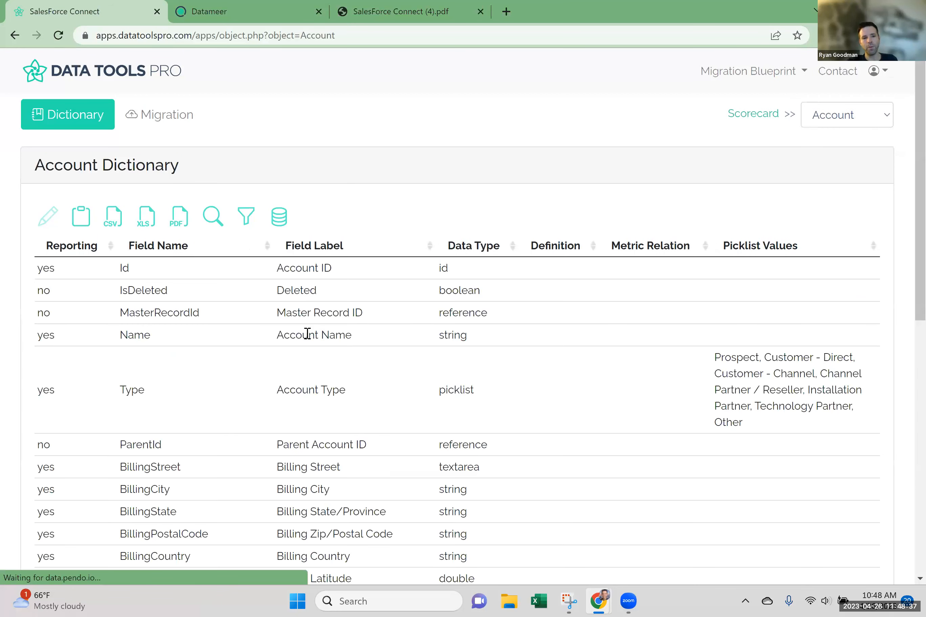
pyautogui.scroll(-5, 204, 357)
pyautogui.scroll(5, 205, 357)
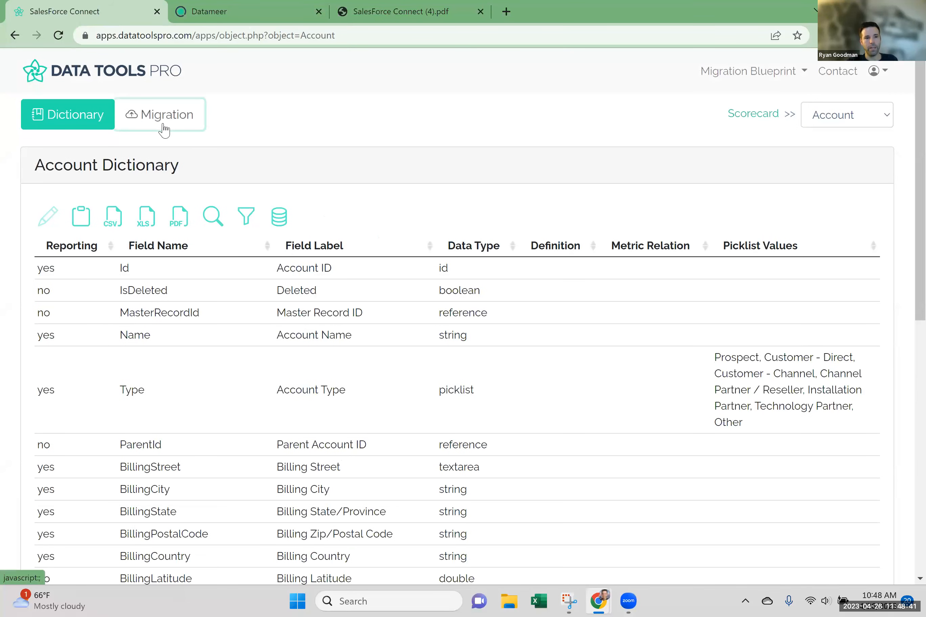
pyautogui.click(162, 116)
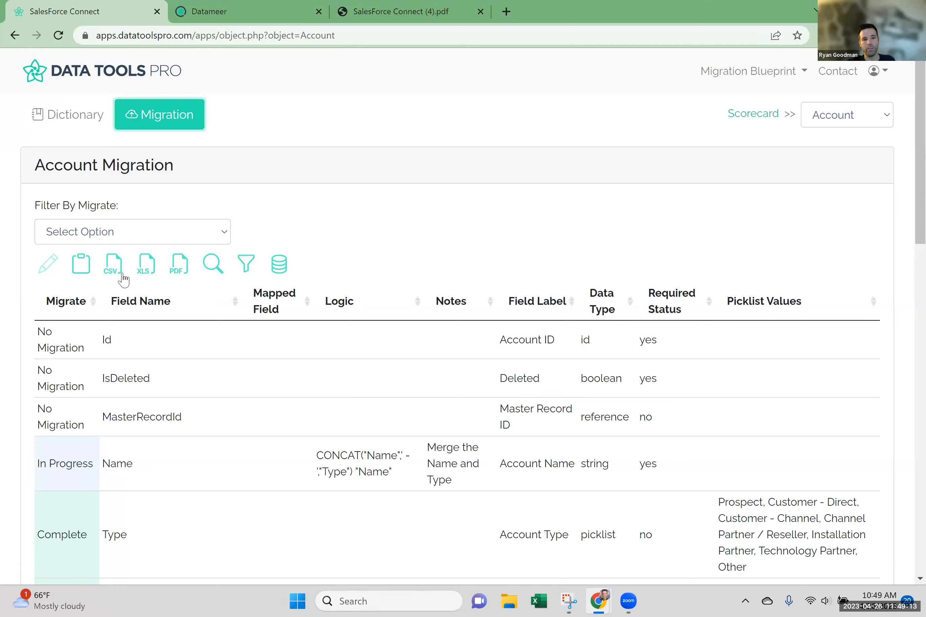
# Show the data type and field name filters and the search field above the Account Migration table.
pyautogui.click(245, 264)
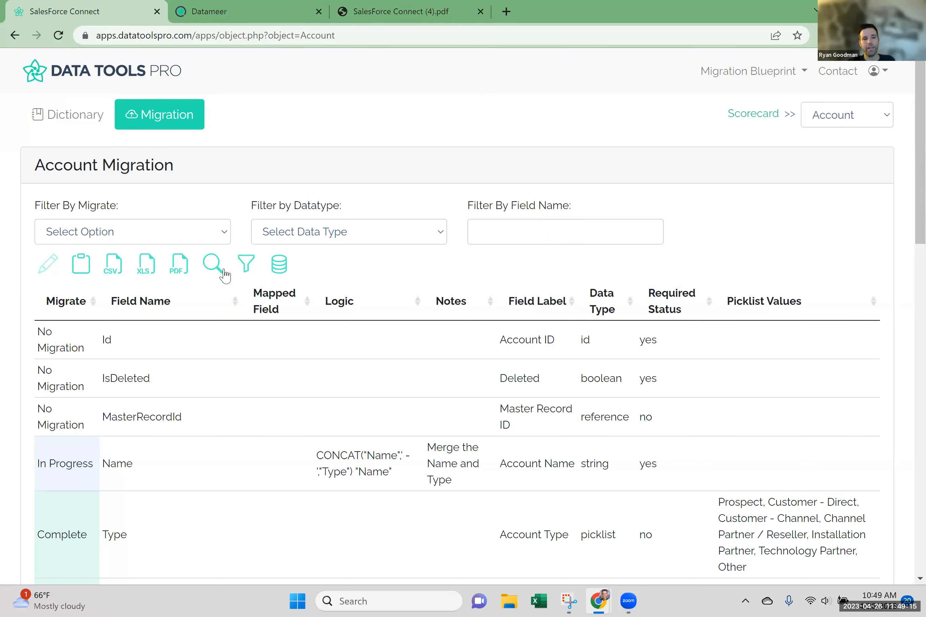
pyautogui.click(222, 274)
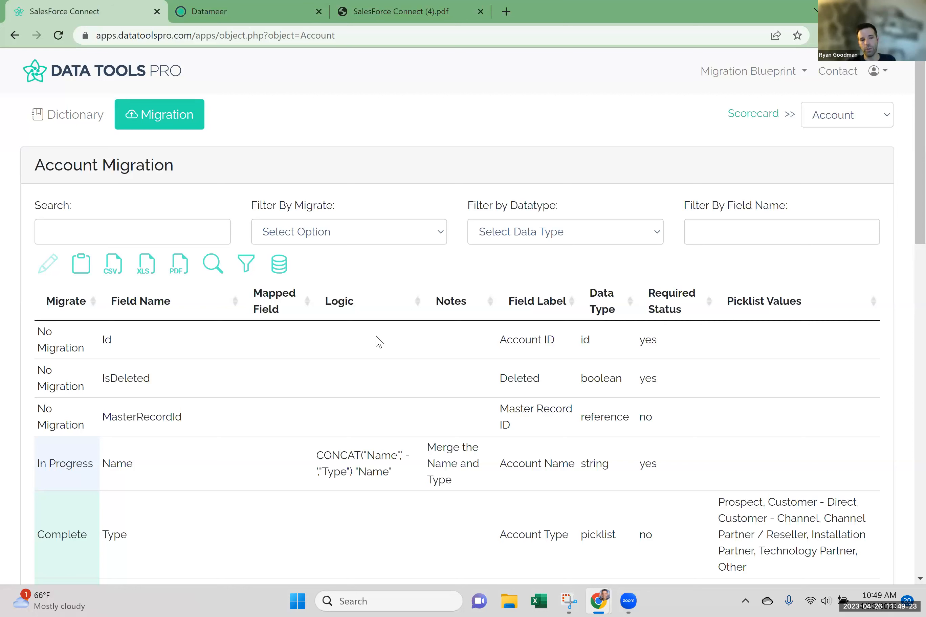
pyautogui.scroll(-6, 71, 400)
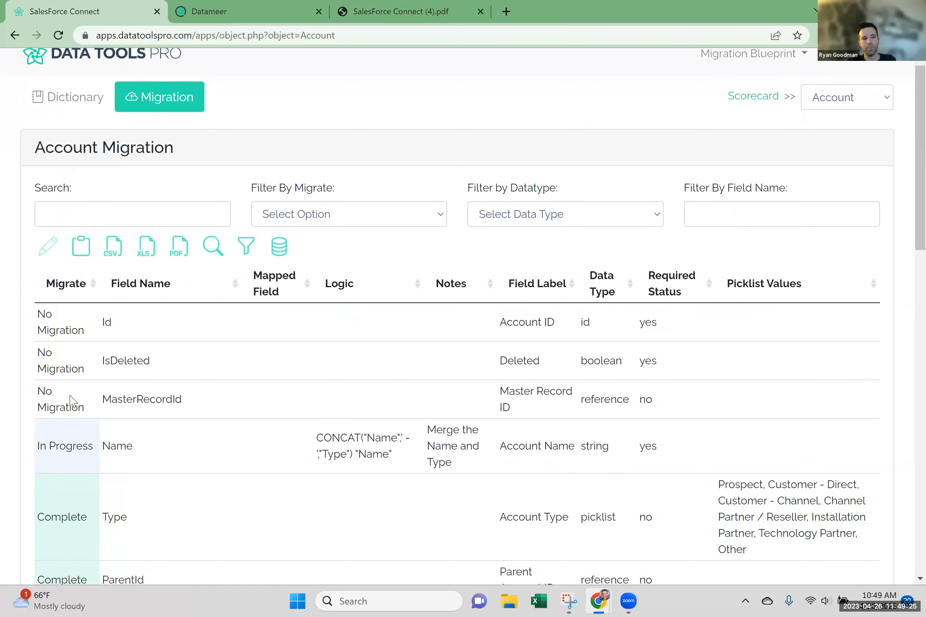
pyautogui.scroll(6, 71, 400)
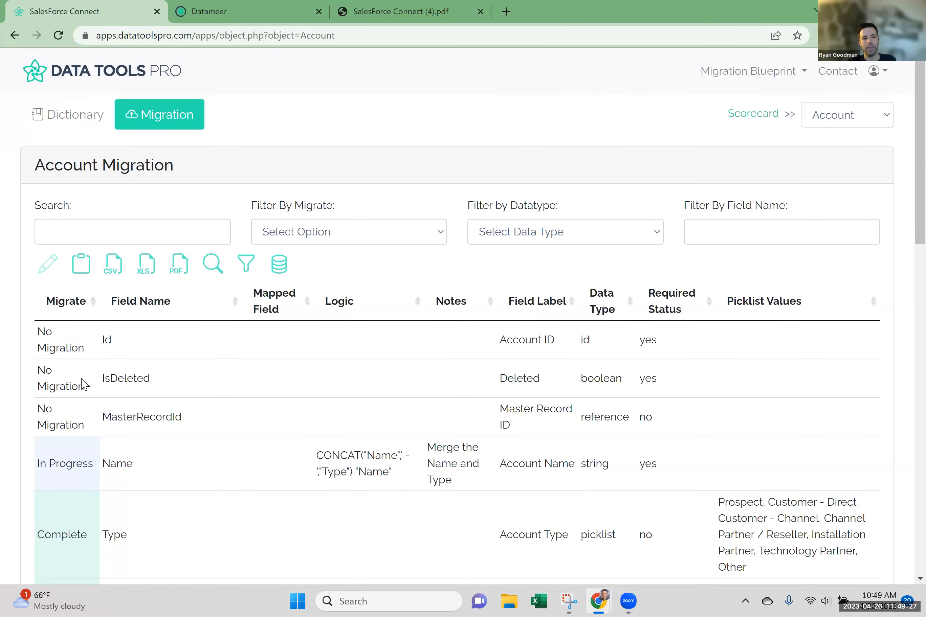
# Open the Migrate status of IsDeleted for editing and filter the Account Migration table to the picklist data type.
pyautogui.click(64, 382)
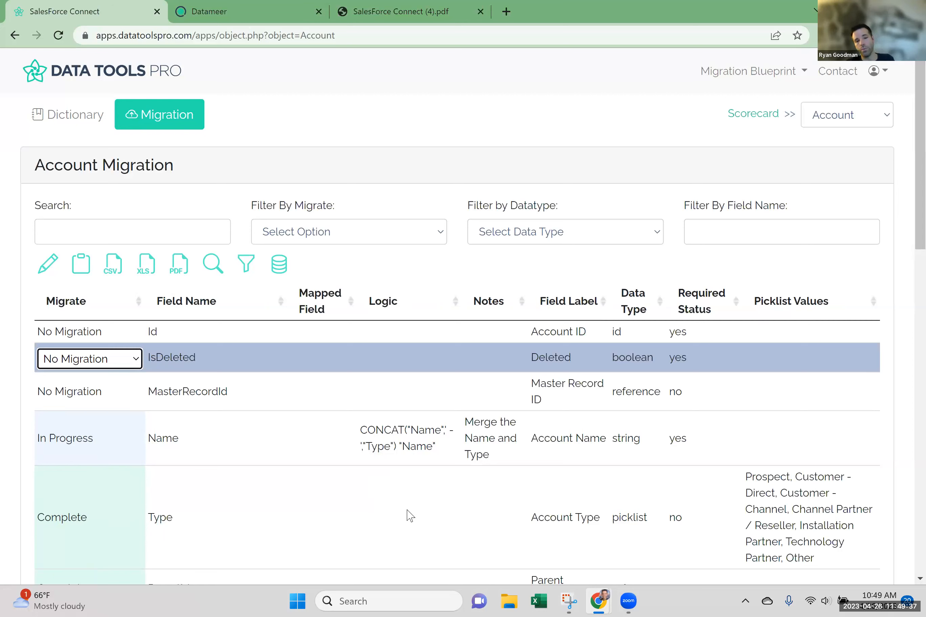
pyautogui.click(611, 244)
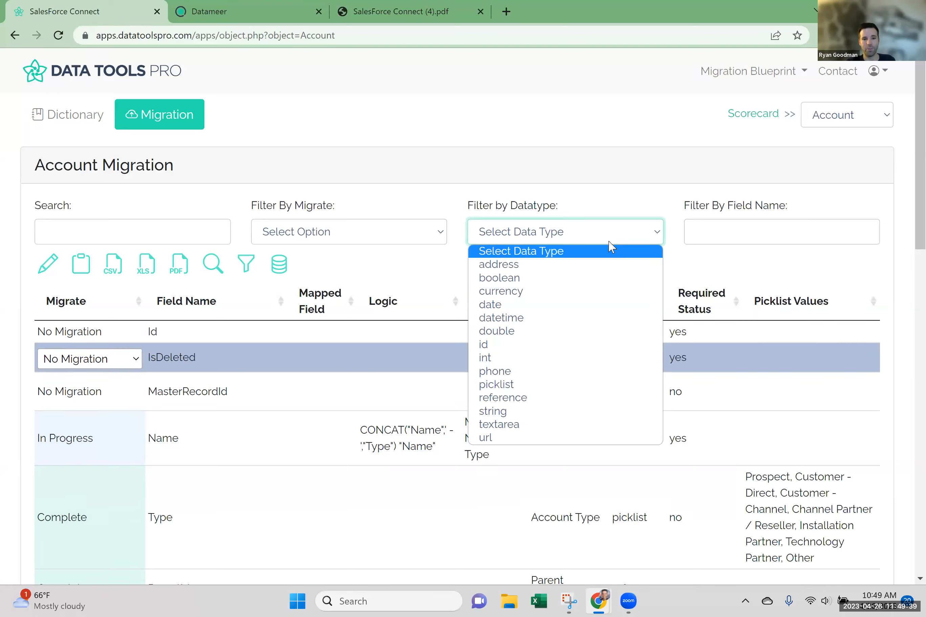
pyautogui.click(598, 384)
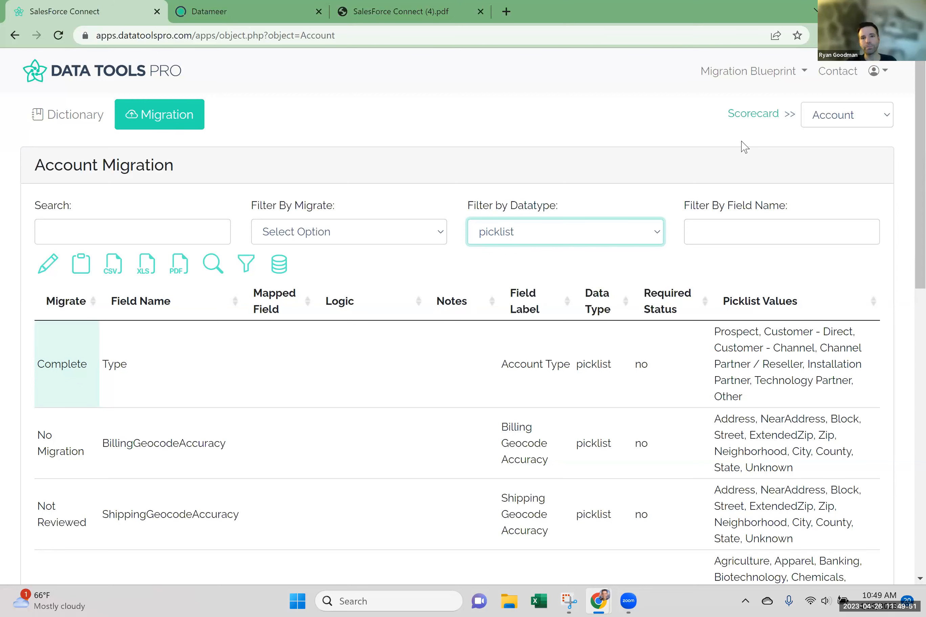
# Switch to the Account dictionary and sort its picklist fields by Field Label in descending order.
pyautogui.click(84, 119)
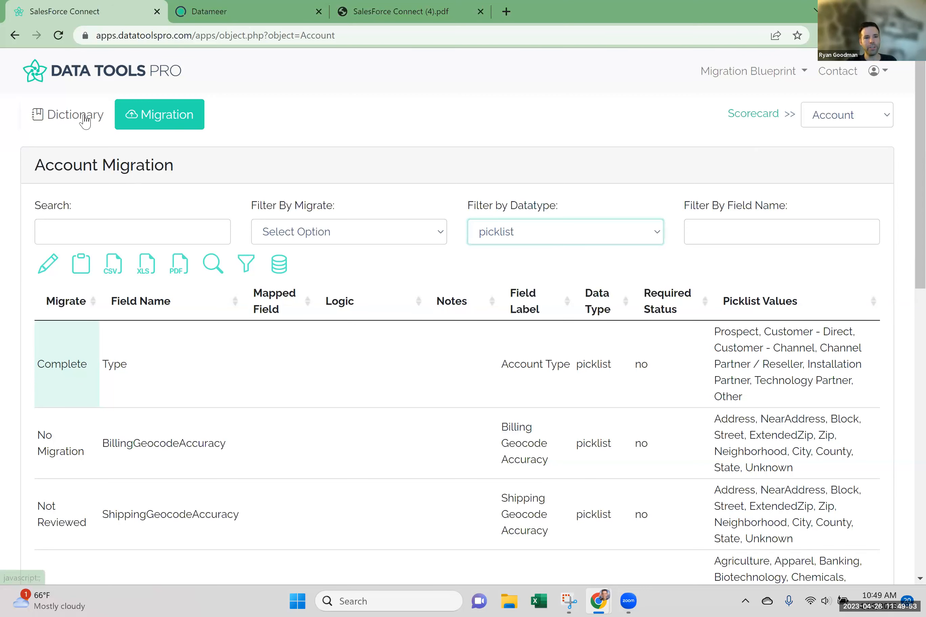
pyautogui.click(85, 119)
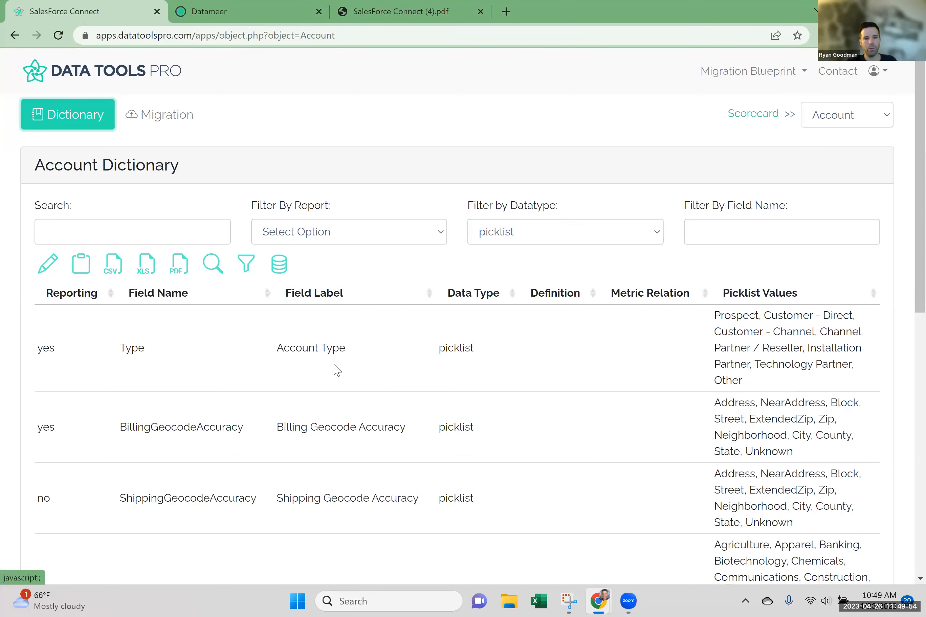
pyautogui.click(325, 295)
pyautogui.click(293, 297)
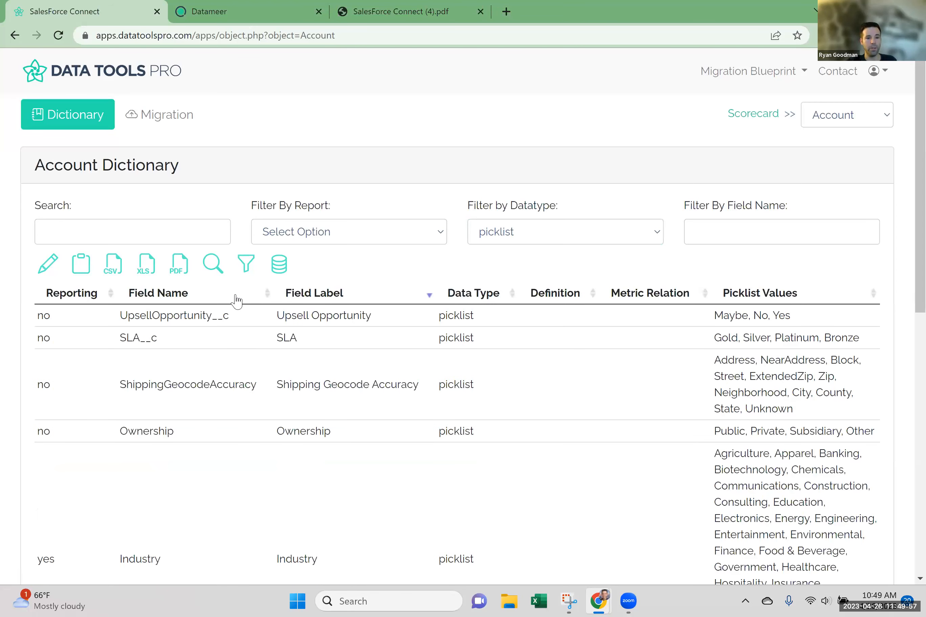
# Sort the Account dictionary alternately by Field Name and Field Label, ending with Field Name in descending order.
pyautogui.click(182, 297)
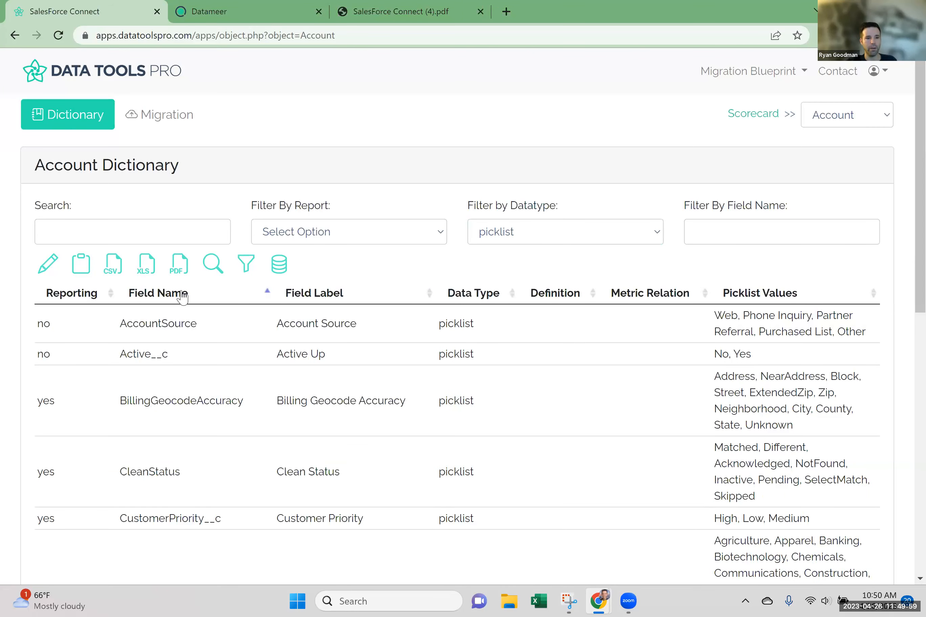
pyautogui.click(182, 297)
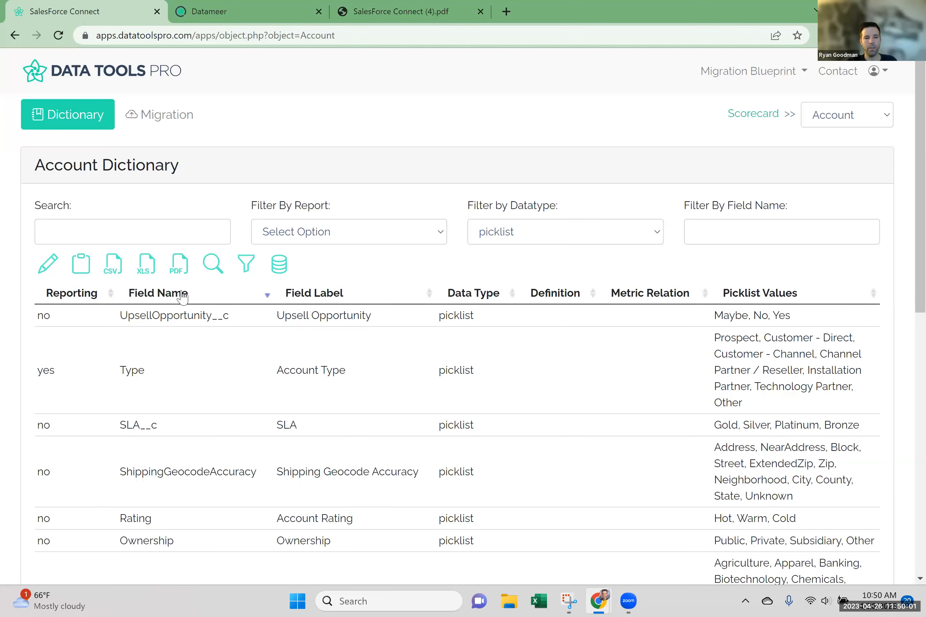
pyautogui.click(316, 300)
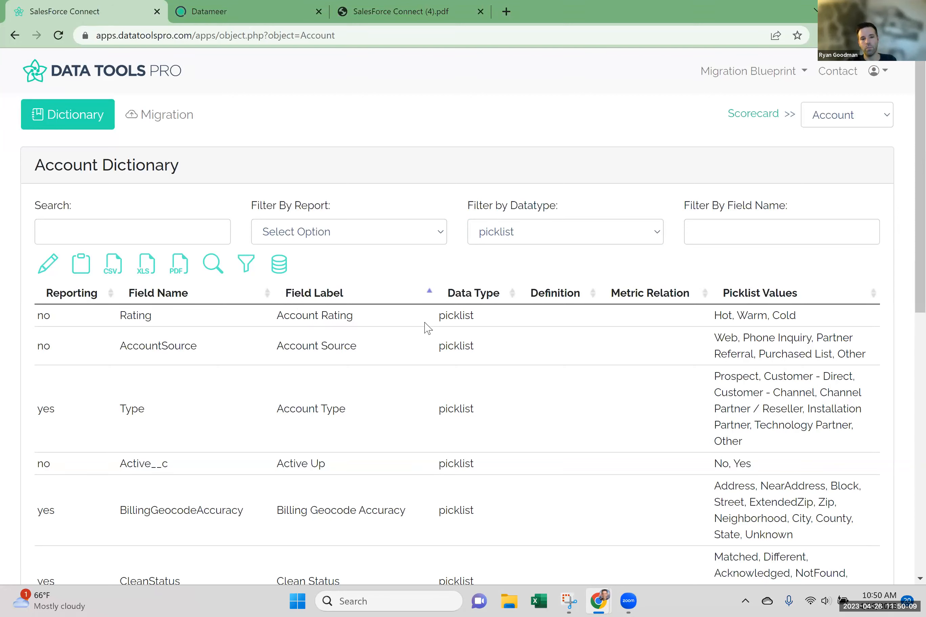
pyautogui.scroll(-5, 426, 327)
pyautogui.scroll(5, 393, 320)
pyautogui.click(358, 294)
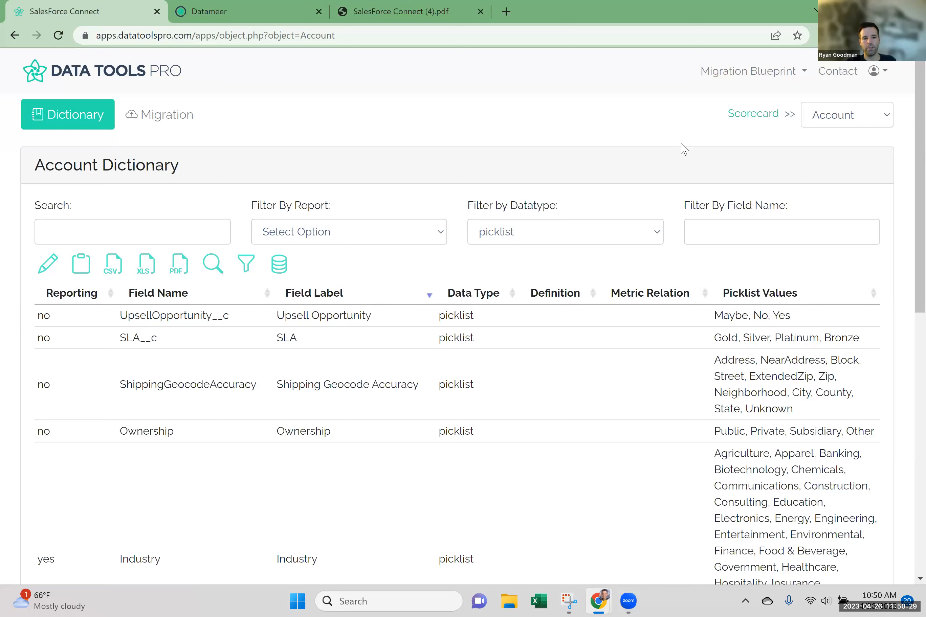
pyautogui.click(158, 295)
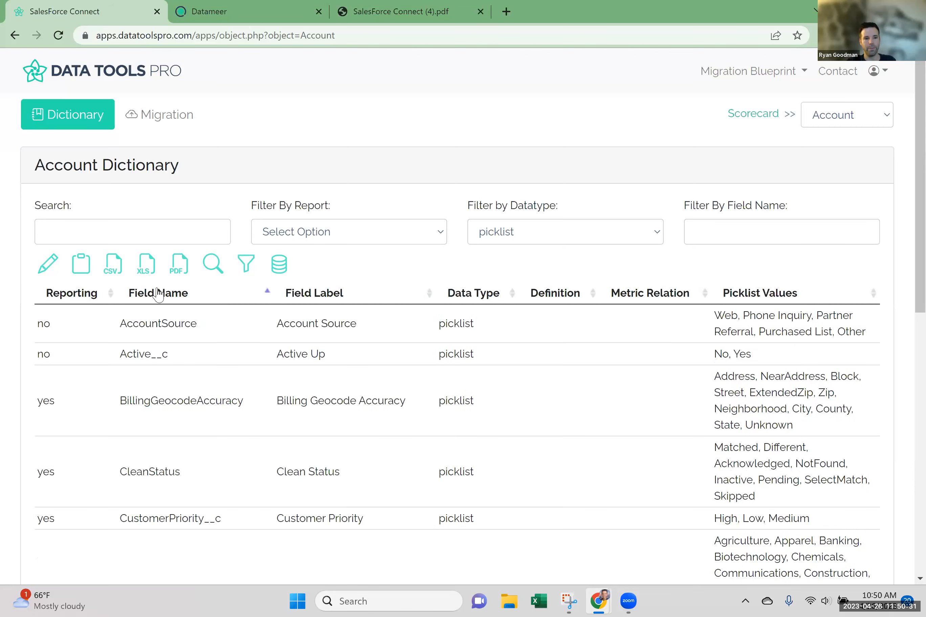
pyautogui.click(195, 295)
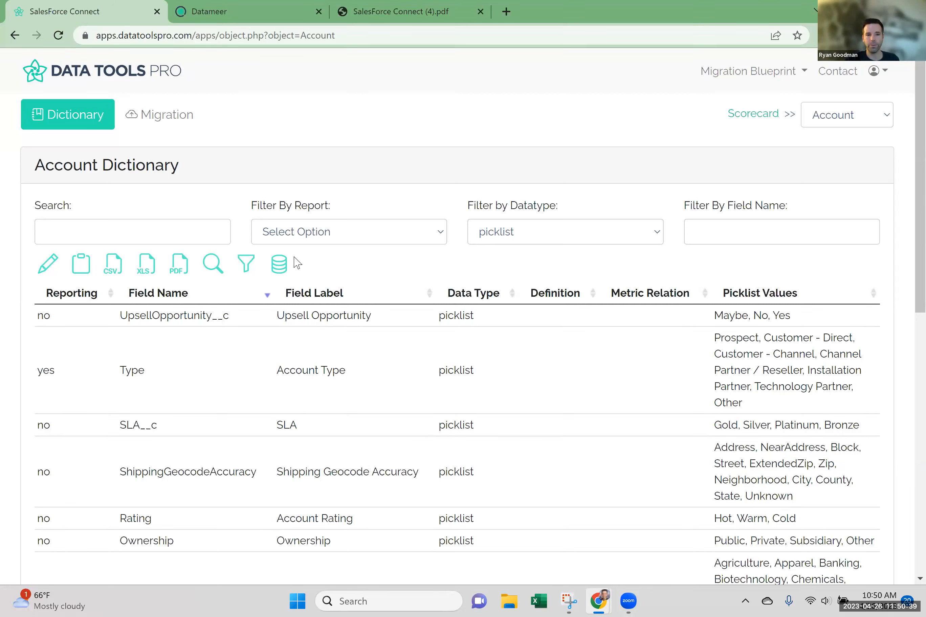
# Open the Opportunity dictionary from the scorecard and sort its fields by Field Name in descending order.
pyautogui.click(734, 119)
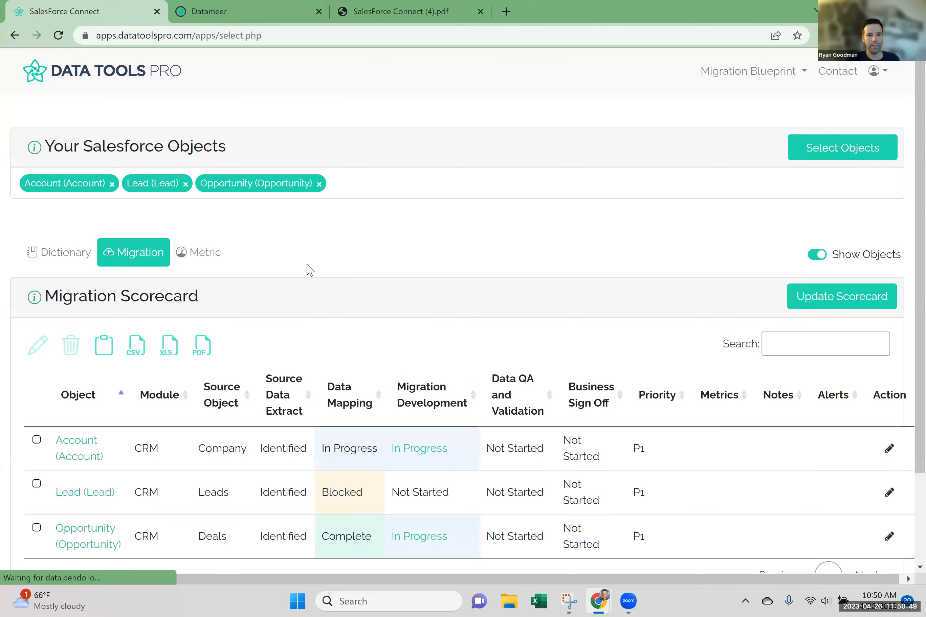
pyautogui.click(89, 539)
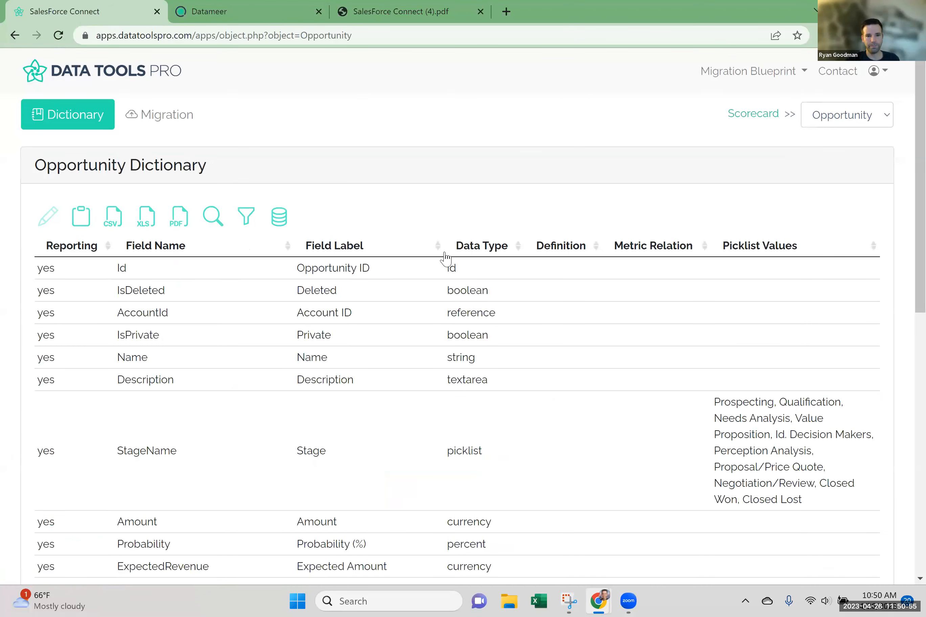
pyautogui.click(210, 244)
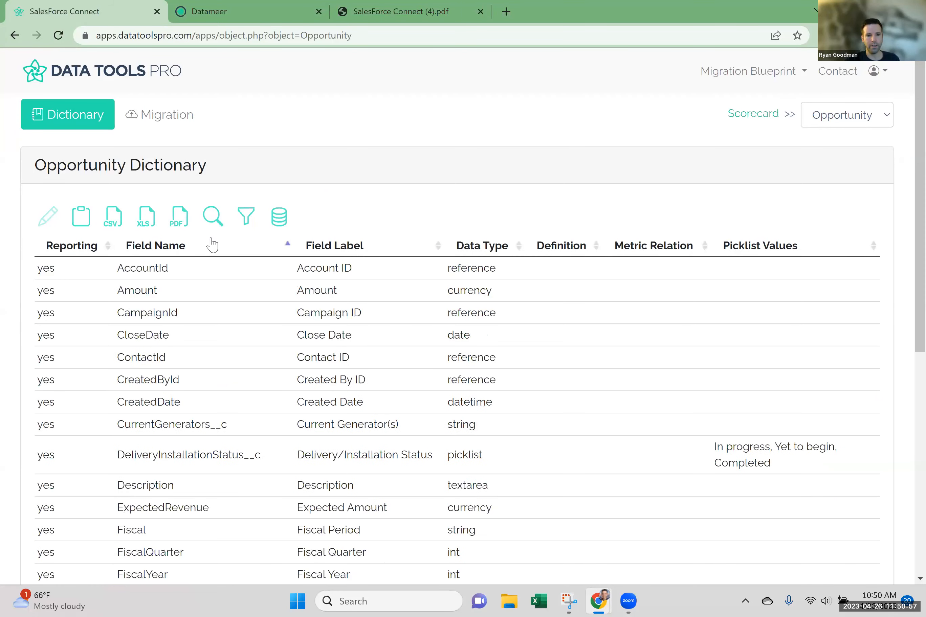
pyautogui.click(212, 244)
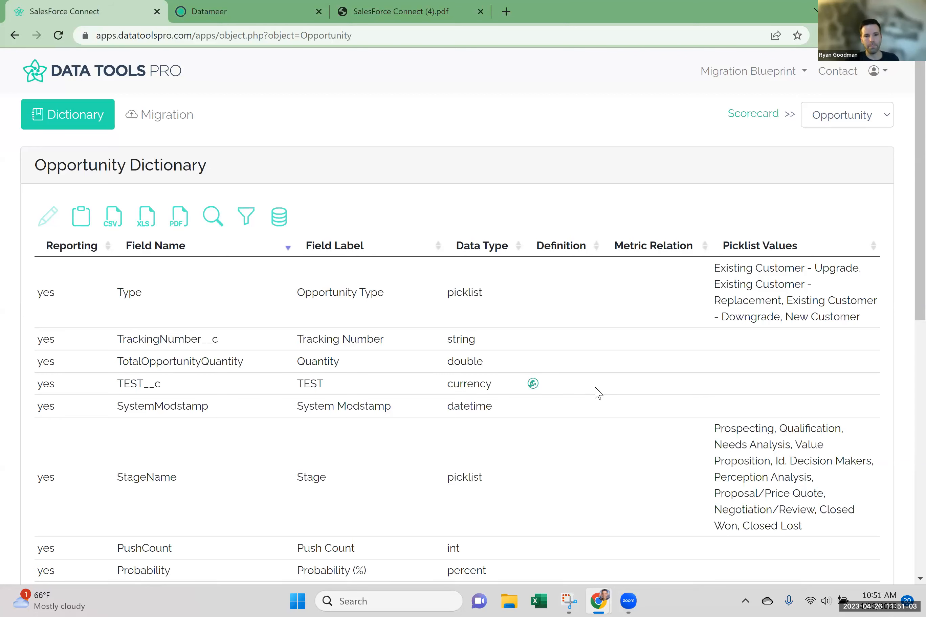
pyautogui.click(179, 253)
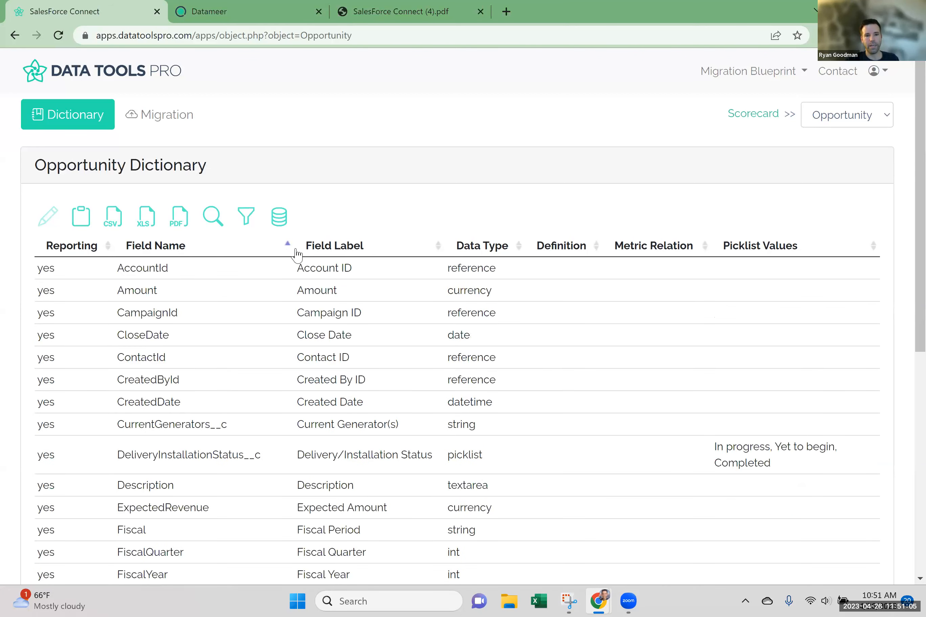
pyautogui.click(297, 255)
pyautogui.click(187, 255)
pyautogui.click(187, 255)
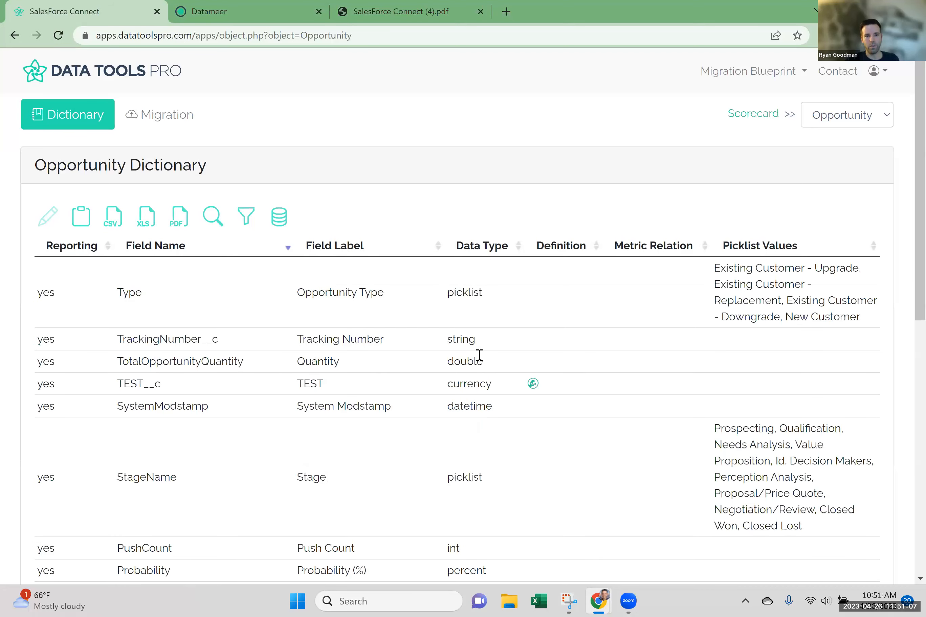
# Generate a formula explanation for the Opportunity field TEST__c, read through it and close the formula description.
pyautogui.click(533, 383)
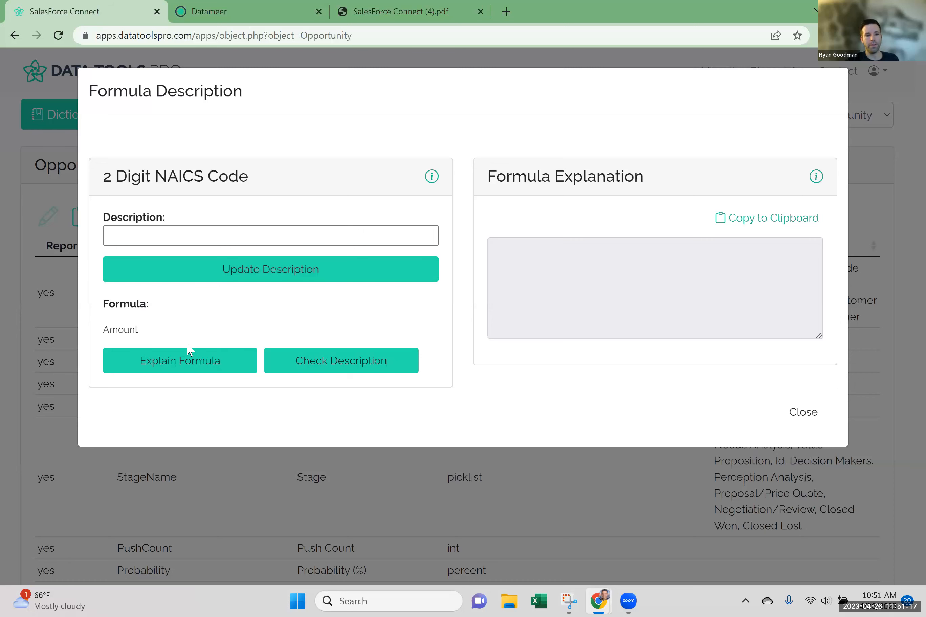
pyautogui.click(183, 359)
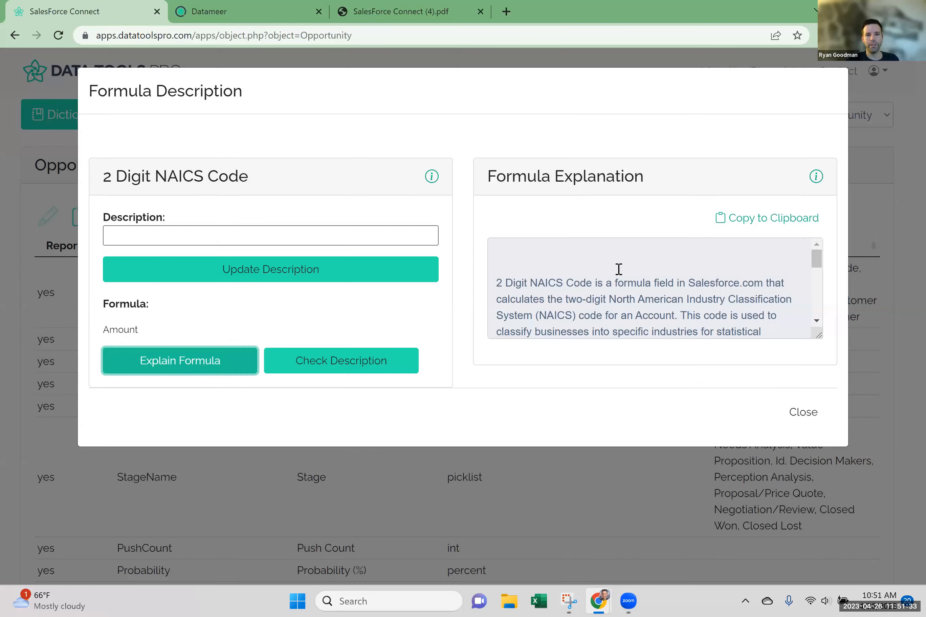
pyautogui.tripleClick(402, 170)
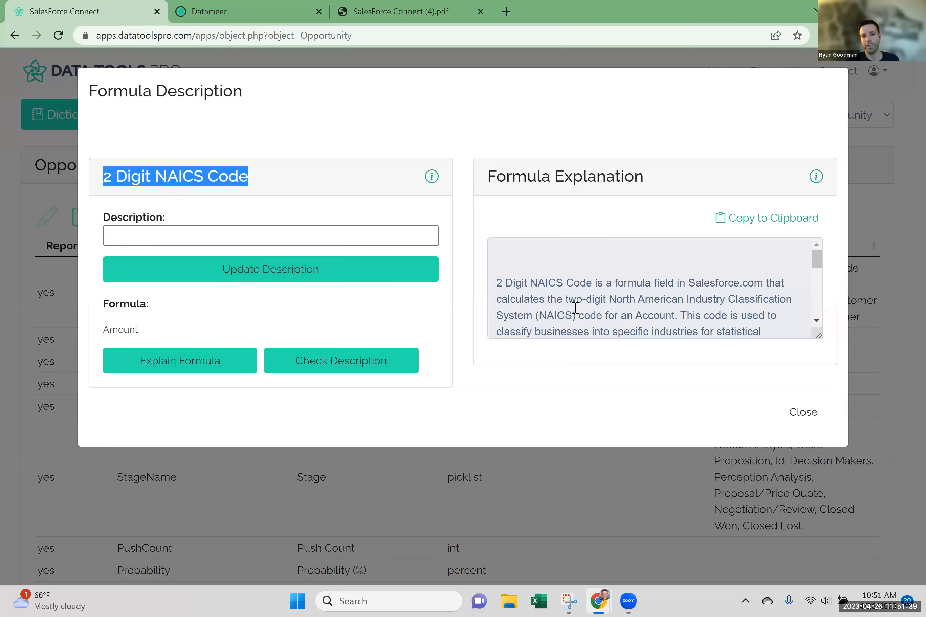
pyautogui.scroll(-5, 574, 310)
pyautogui.moveTo(817, 302); pyautogui.dragTo(827, 272)
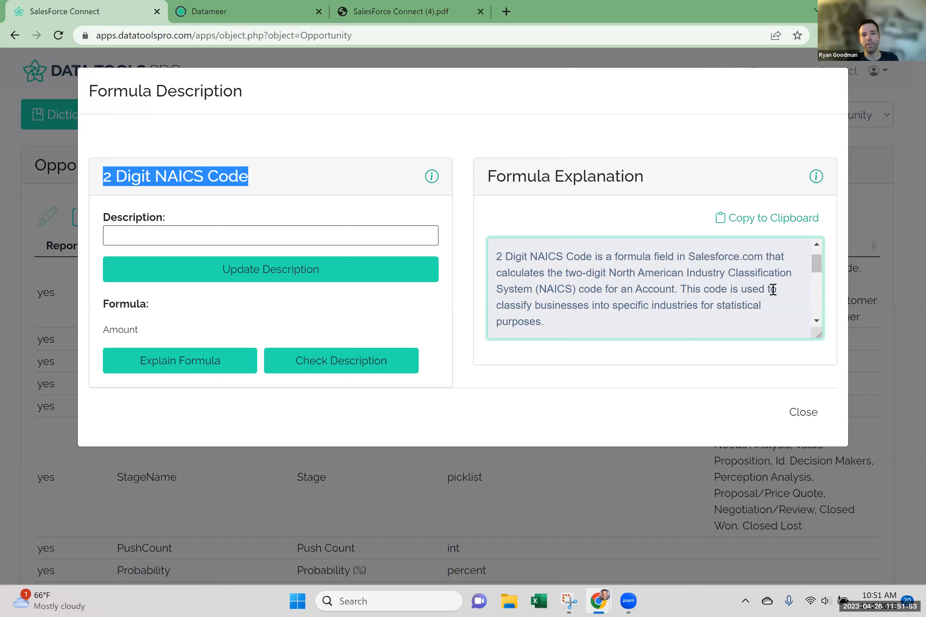
pyautogui.click(801, 412)
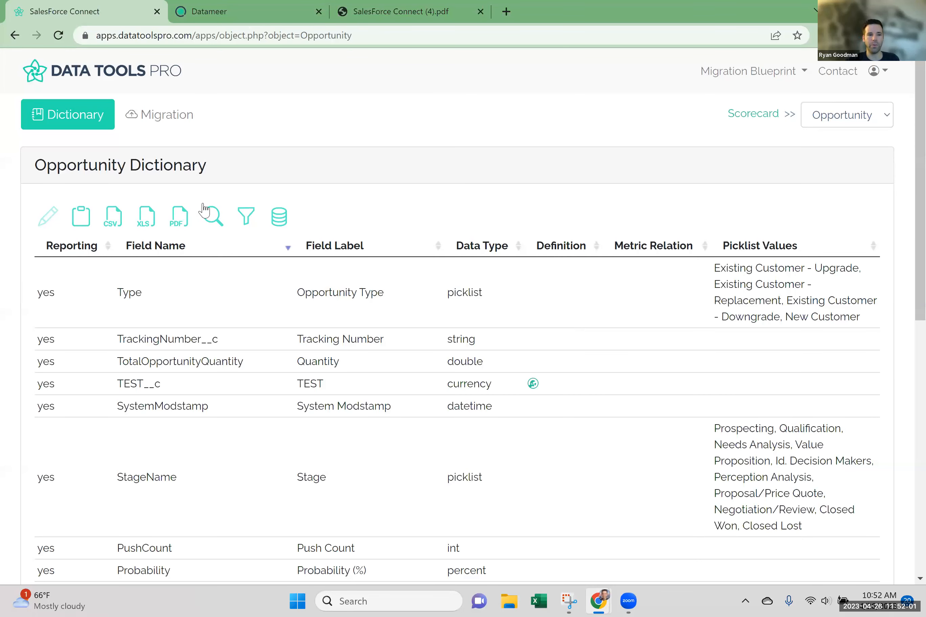
# Return to the Migration Scorecard and open the Opportunity object's In Progress migration development link in Datameer.
pyautogui.click(734, 117)
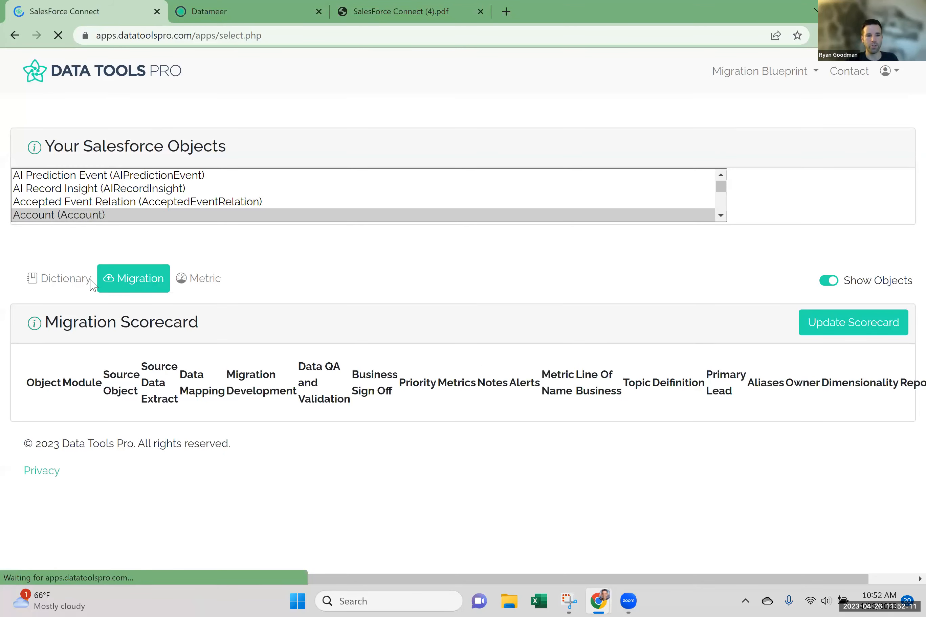
pyautogui.scroll(-3, 365, 315)
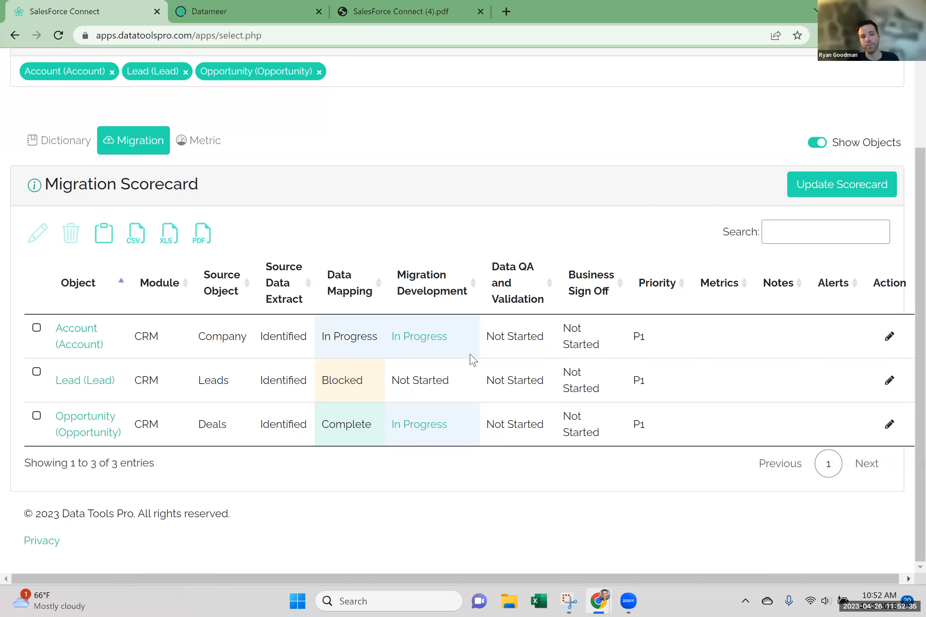
pyautogui.click(414, 433)
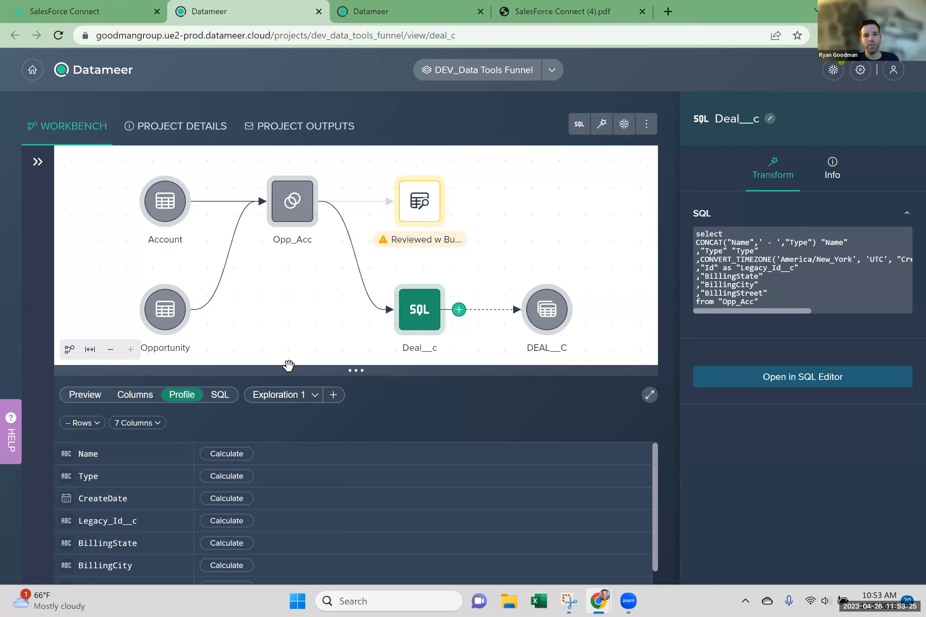
# Preview the Deal__c data, calculate the BillingState column profile and inspect the empty bar in its value distribution.
pyautogui.moveTo(334, 371); pyautogui.dragTo(332, 299)
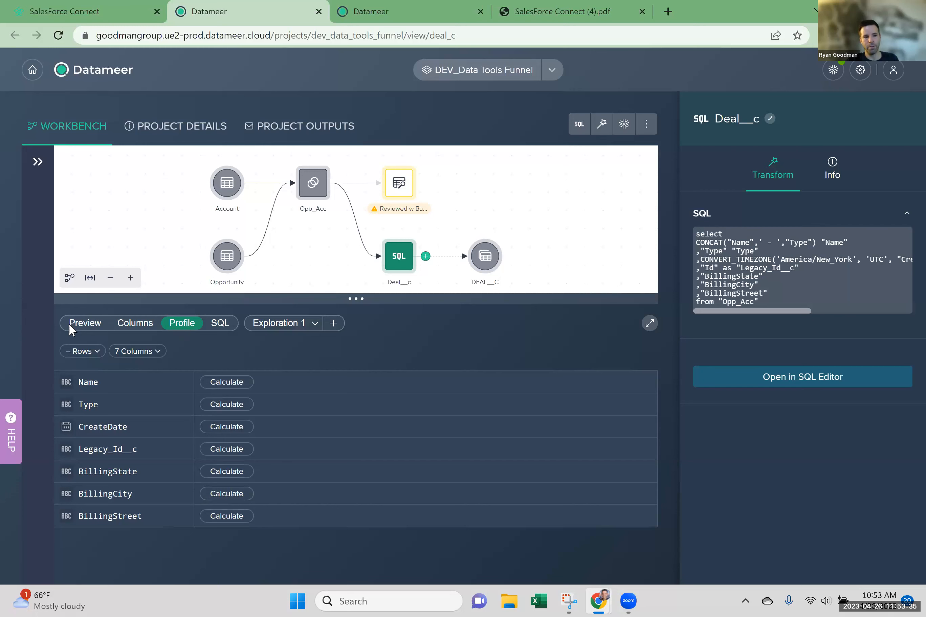
pyautogui.click(106, 327)
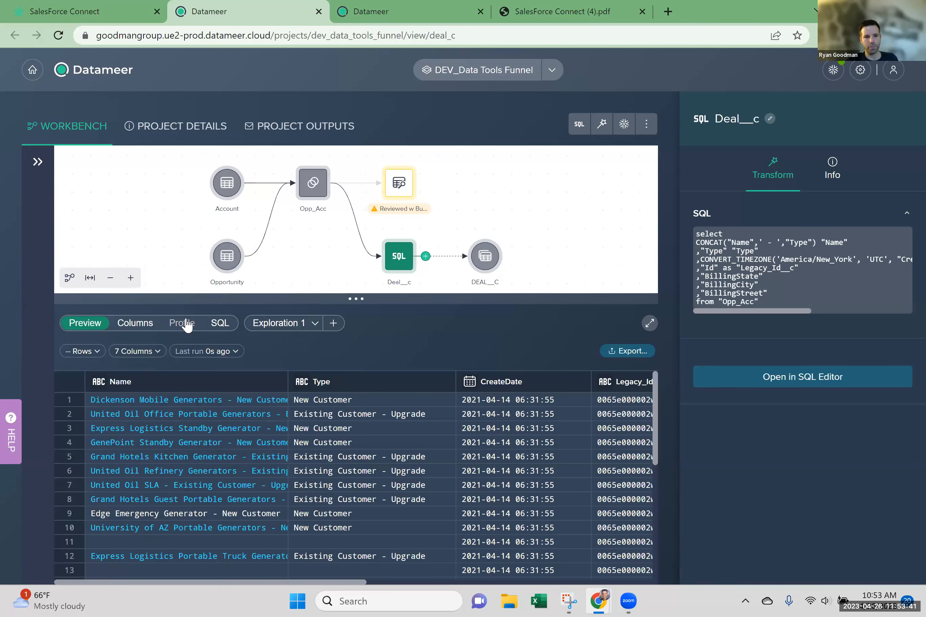
pyautogui.click(184, 326)
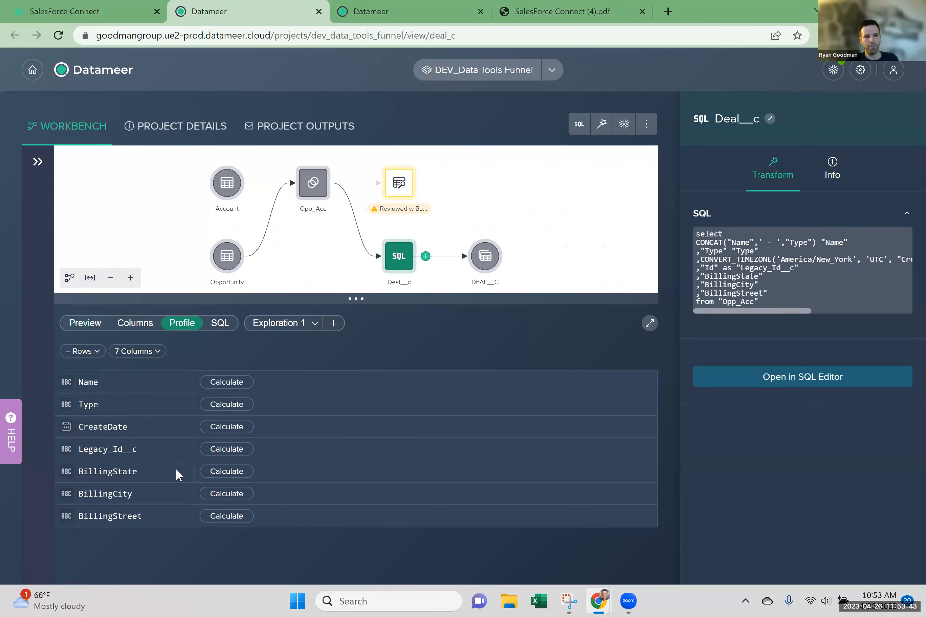
pyautogui.click(237, 474)
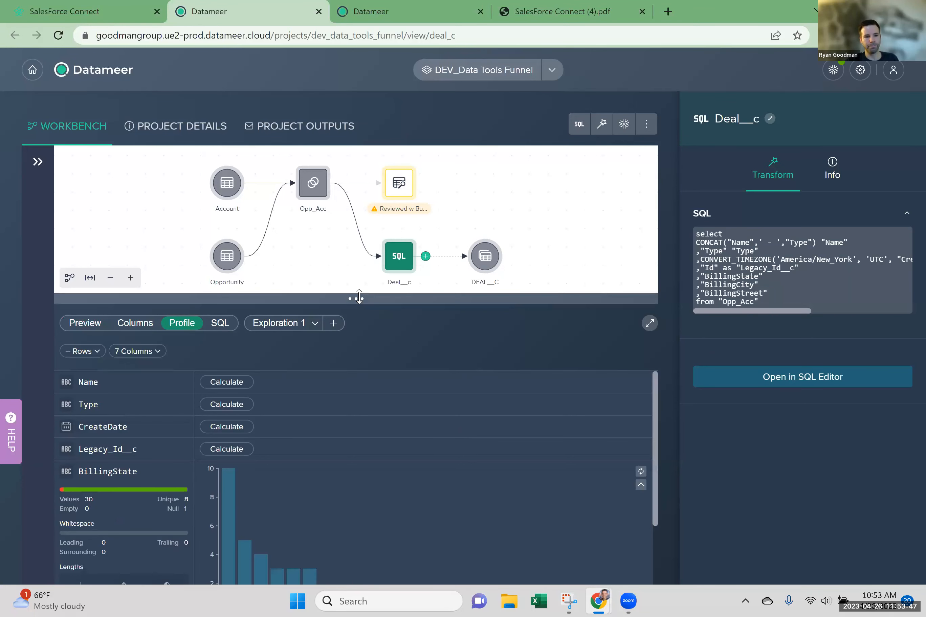
pyautogui.moveTo(355, 299); pyautogui.dragTo(356, 199)
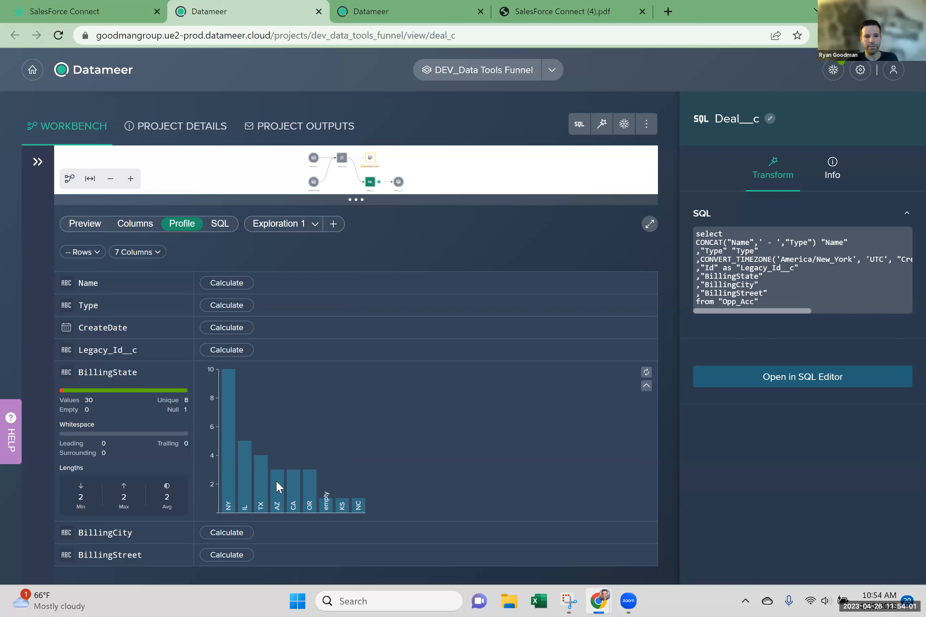
pyautogui.moveTo(325, 511)
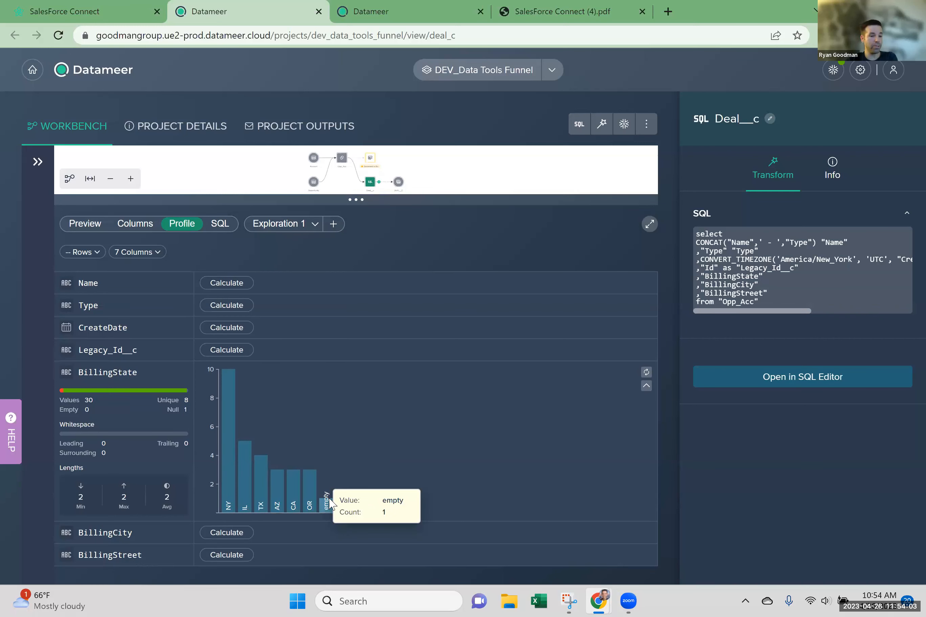
# Create a new exploration of Deal__c filtered to rows where BillingState is null.
pyautogui.moveTo(363, 440)
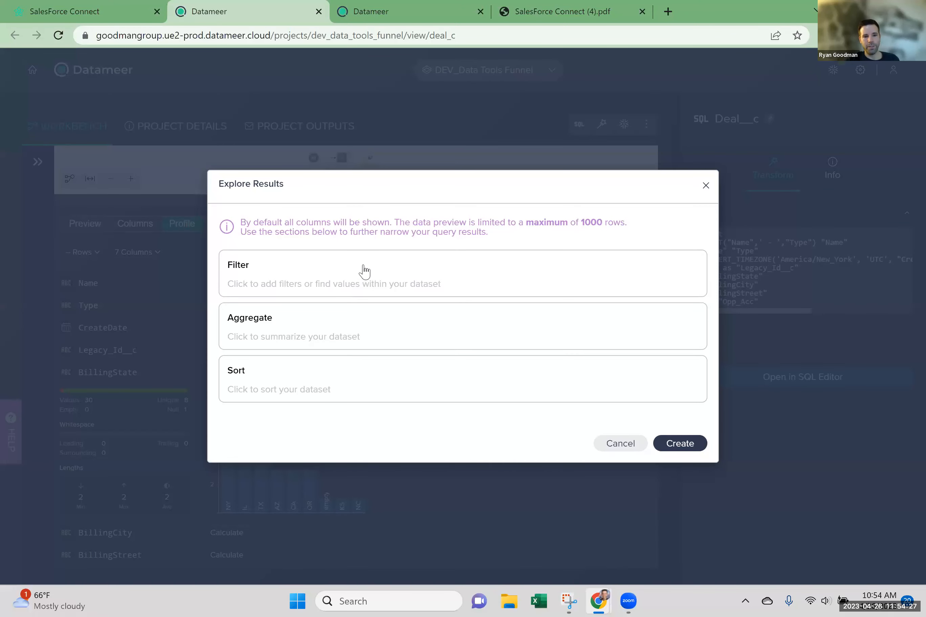
pyautogui.click(364, 269)
pyautogui.click(327, 289)
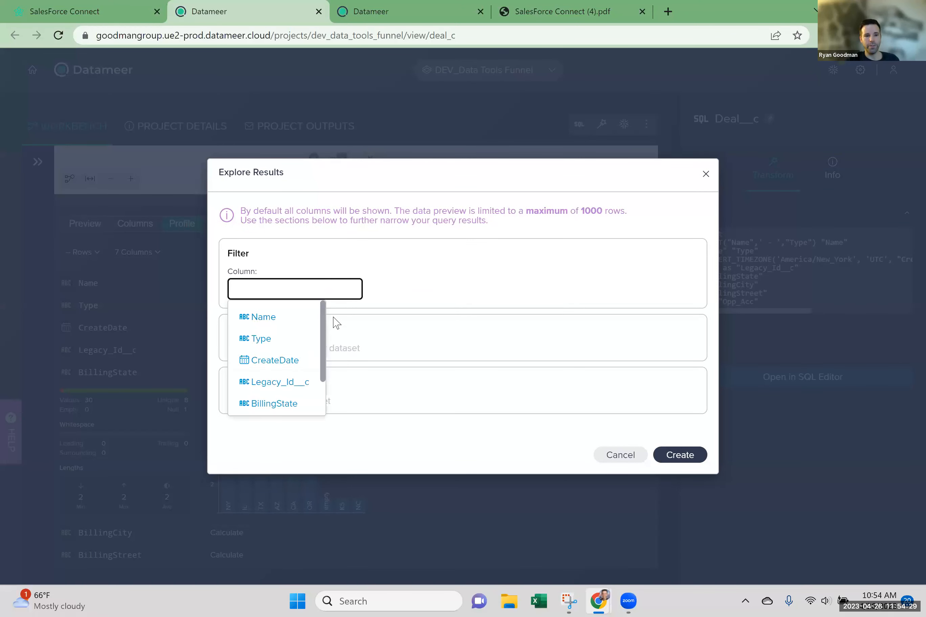
pyautogui.scroll(-2, 323, 324)
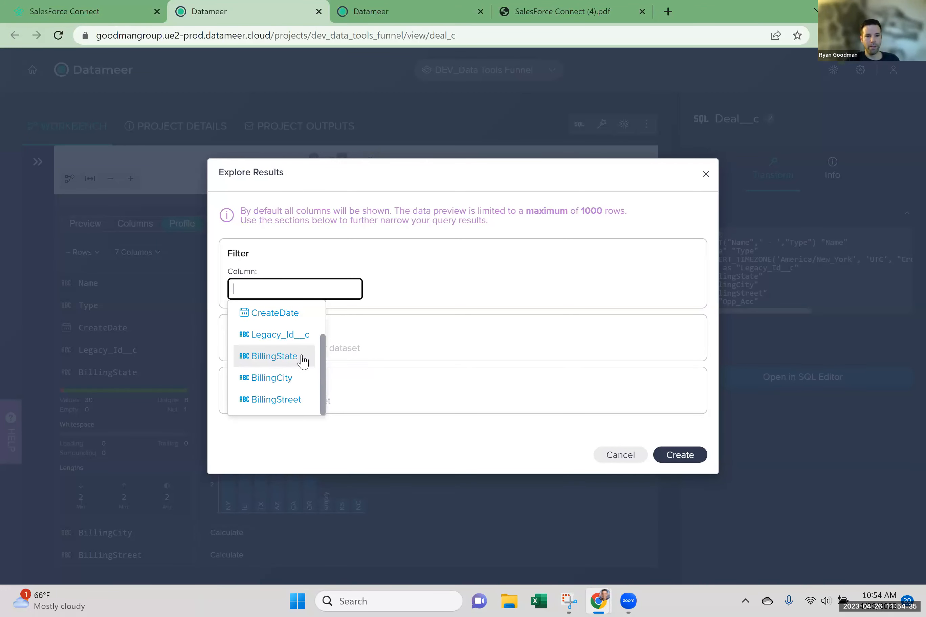
pyautogui.click(313, 358)
pyautogui.click(459, 245)
pyautogui.scroll(-5, 487, 328)
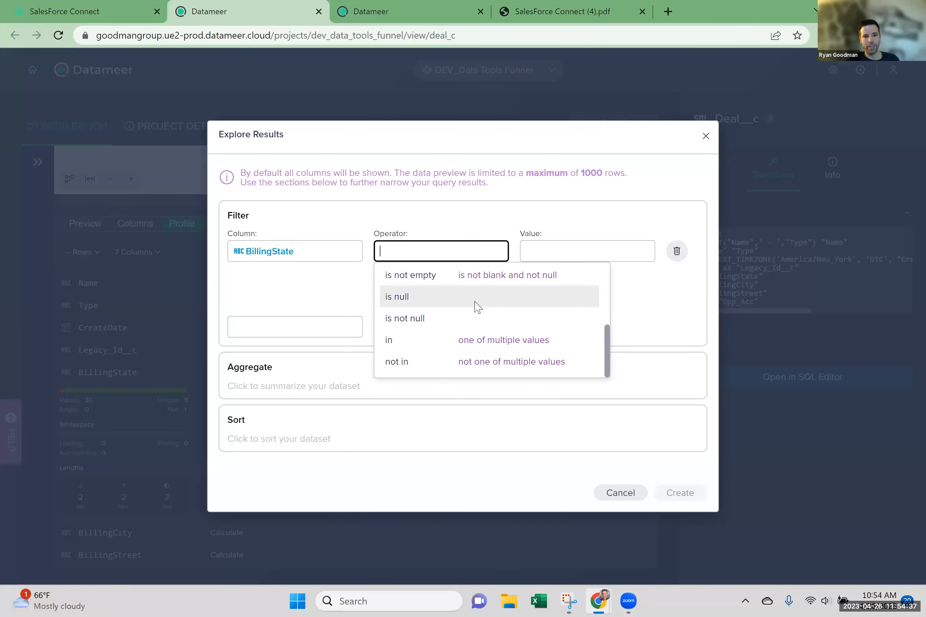
pyautogui.click(478, 302)
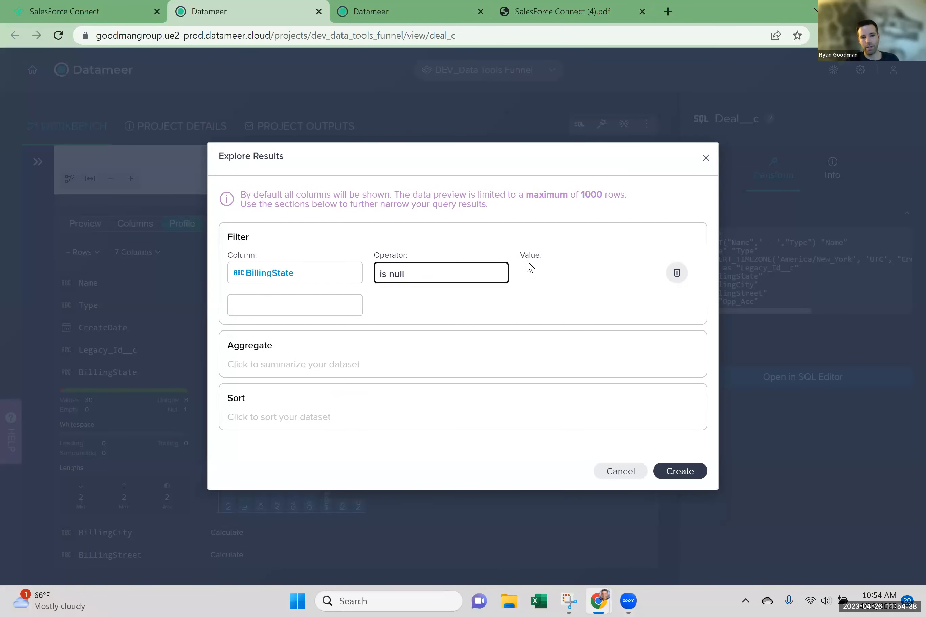
pyautogui.click(695, 473)
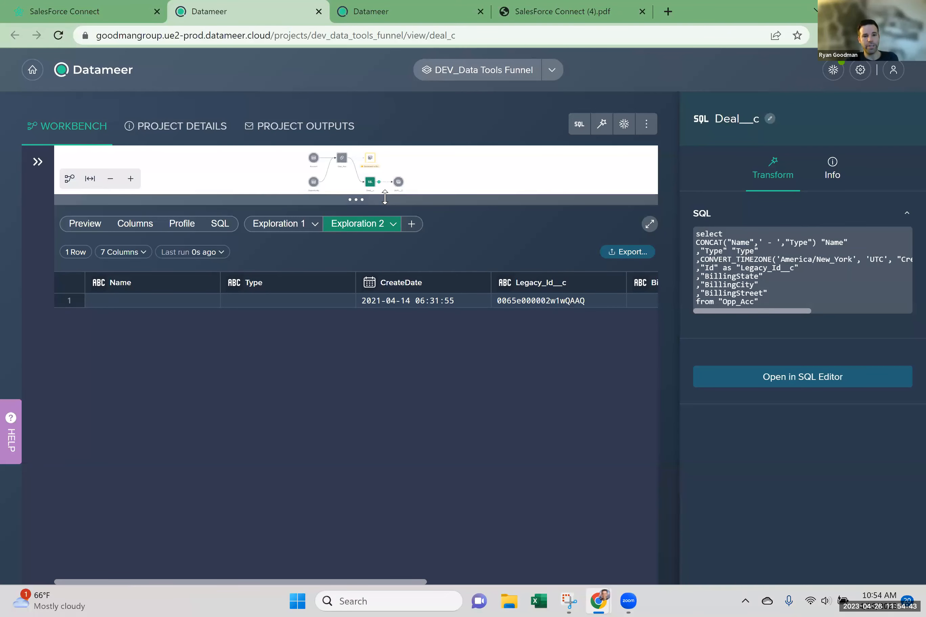
# Check the exploration's export options, view the project details and comments, and return to the Deal__c node in the workbench.
pyautogui.click(646, 252)
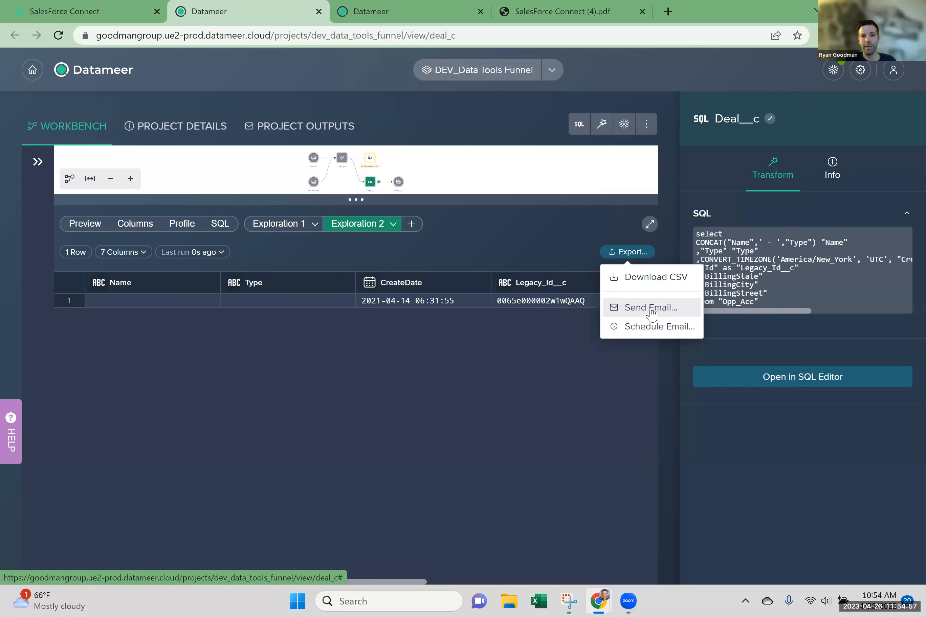
pyautogui.click(191, 135)
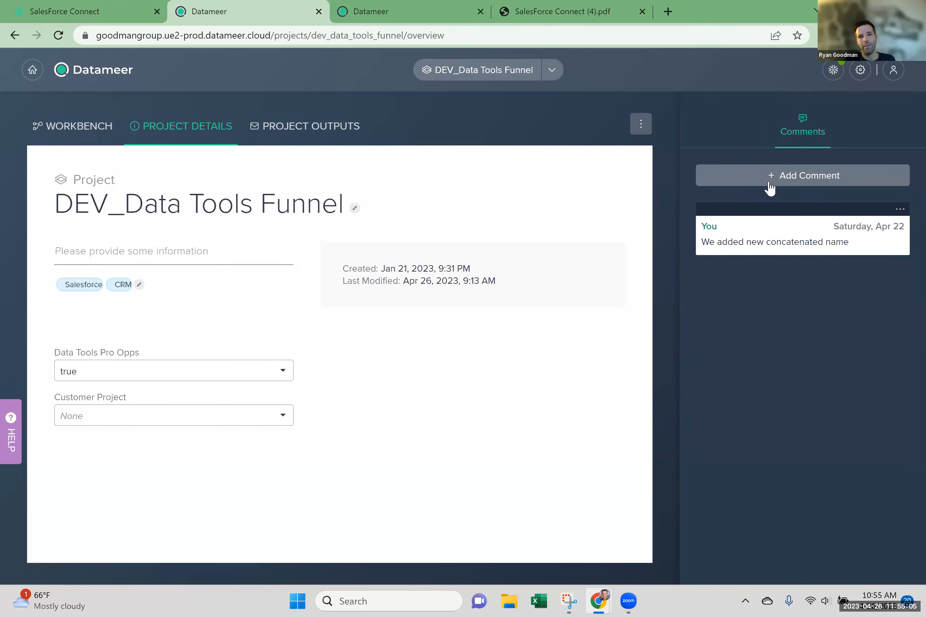
pyautogui.click(93, 132)
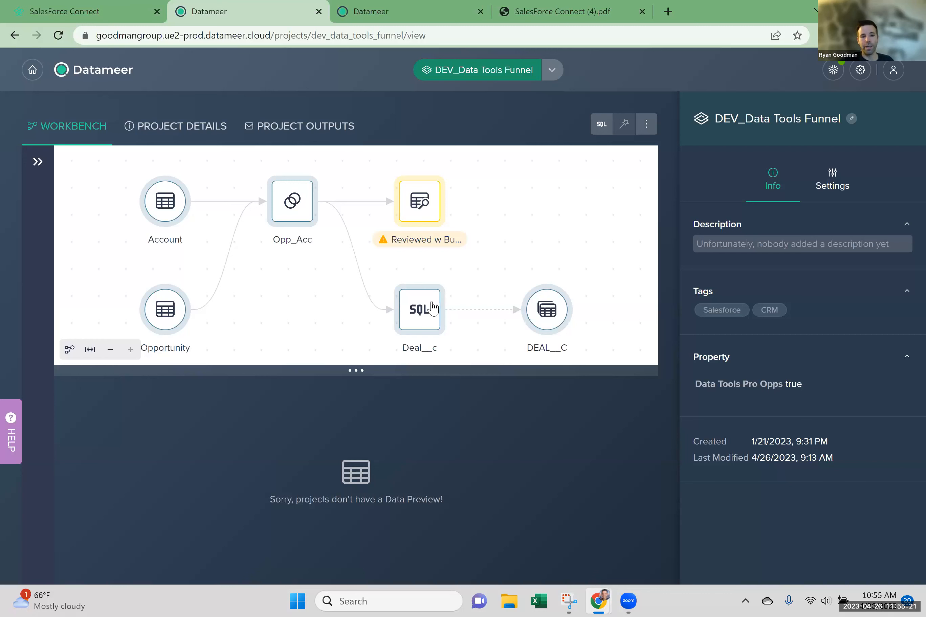
pyautogui.click(422, 317)
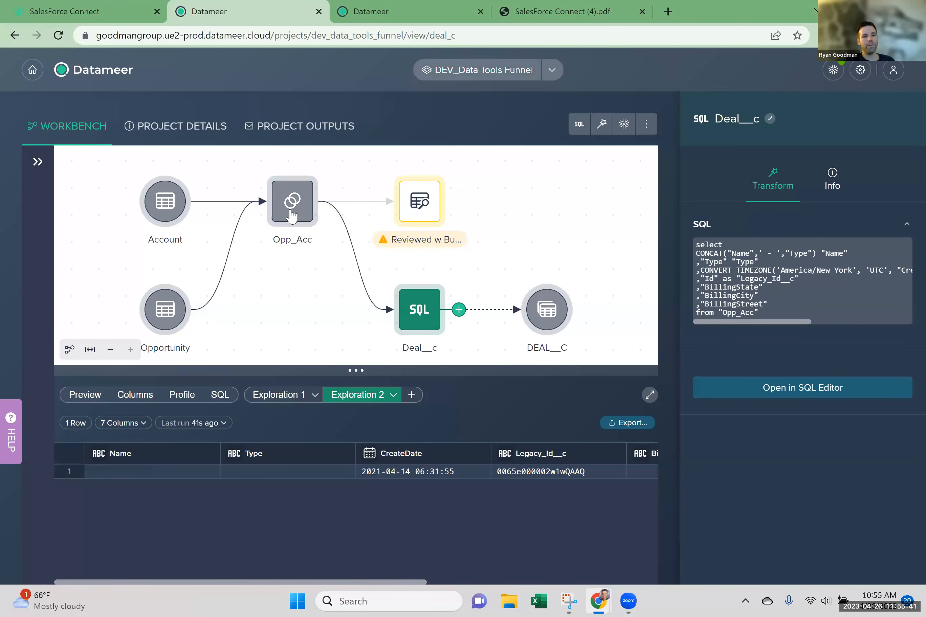
# Open the Opp_Acc join configuration and examine its AccountId to Id column pairing and the unmatched rows.
pyautogui.click(291, 216)
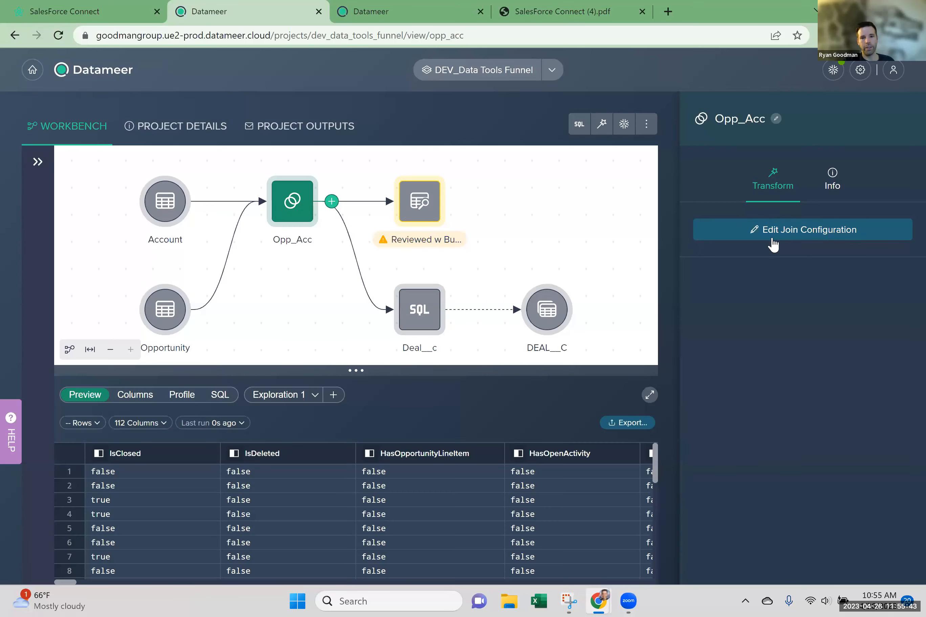
pyautogui.click(773, 239)
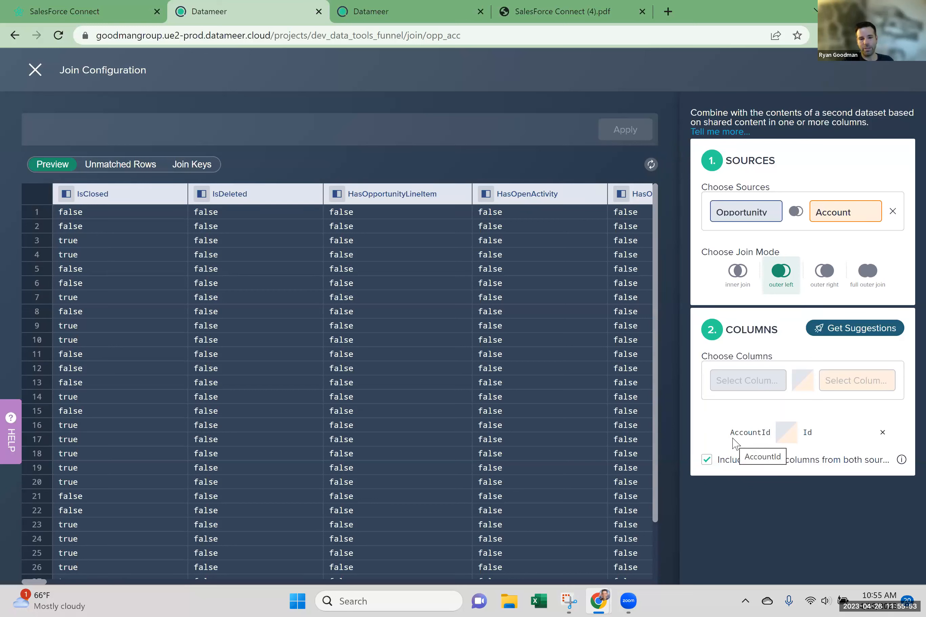
pyautogui.moveTo(741, 431); pyautogui.dragTo(813, 433)
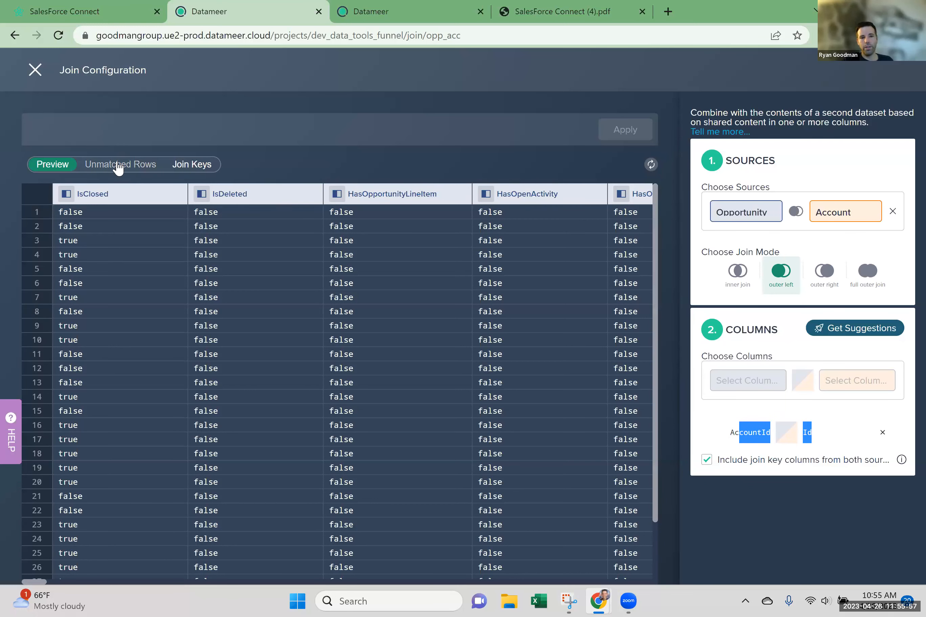
pyautogui.click(119, 170)
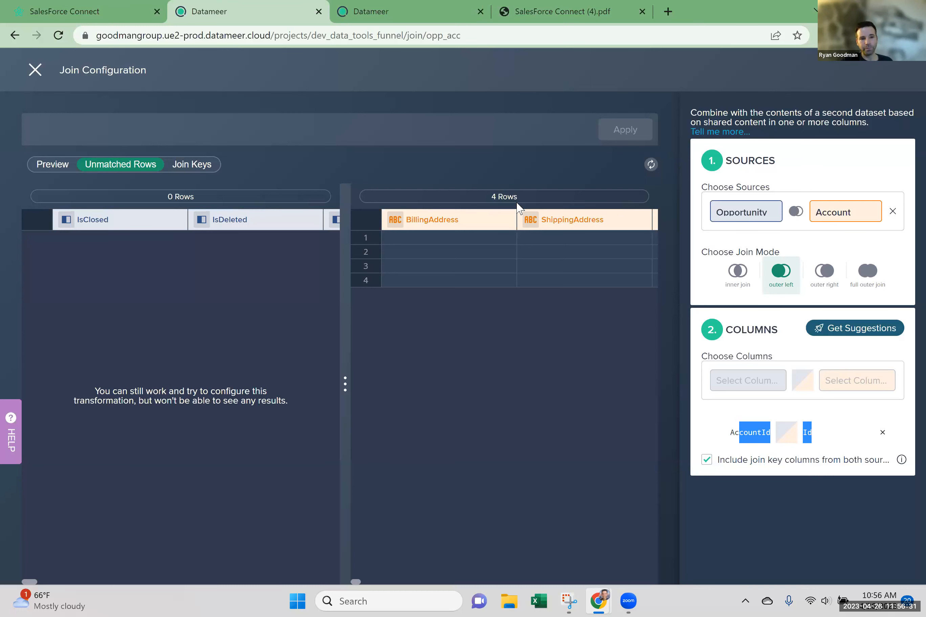
# Examine the join key counts for Opportunity and Account in the first row and close the join configuration.
pyautogui.click(193, 168)
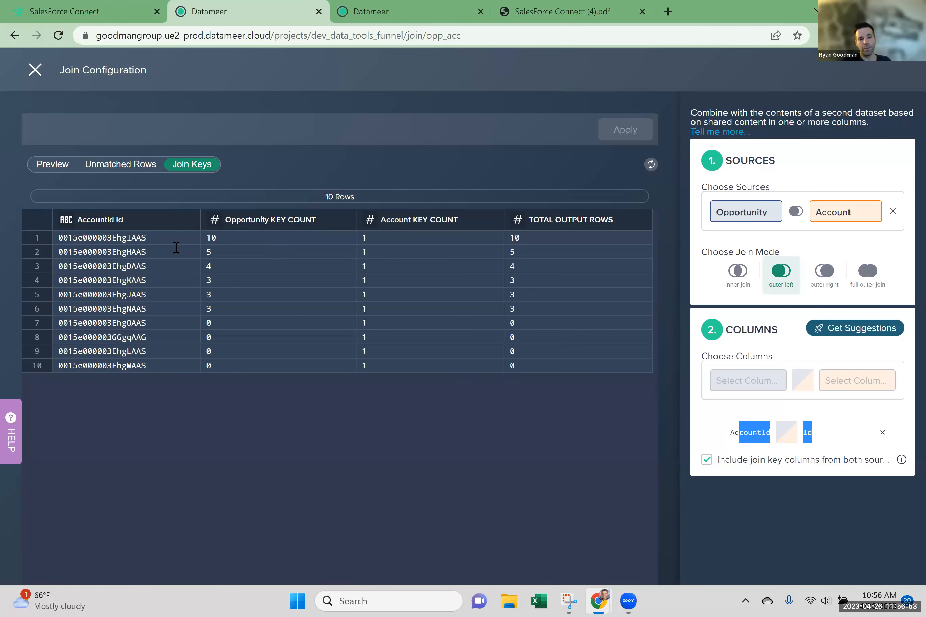
pyautogui.doubleClick(228, 241)
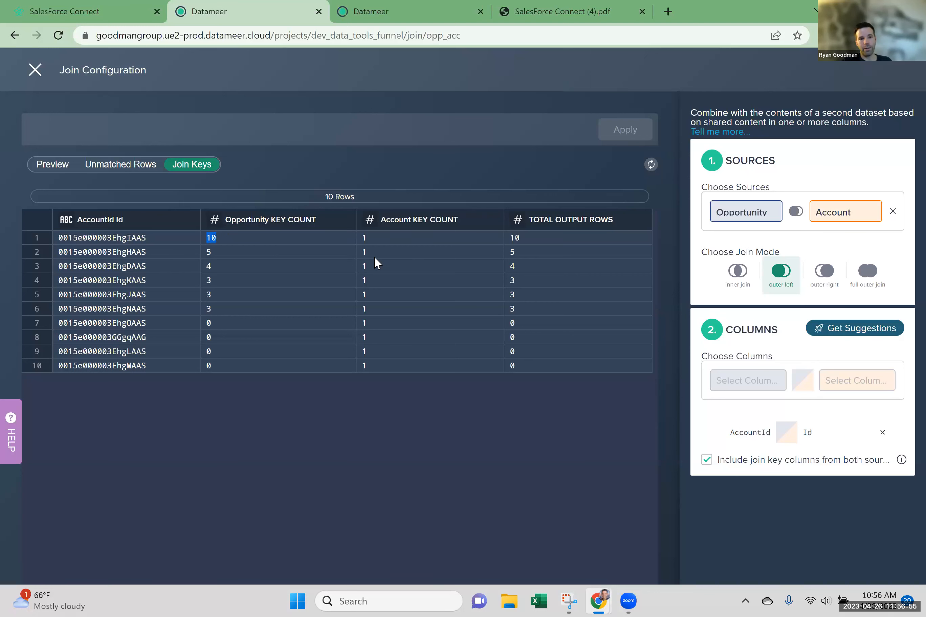
pyautogui.doubleClick(362, 236)
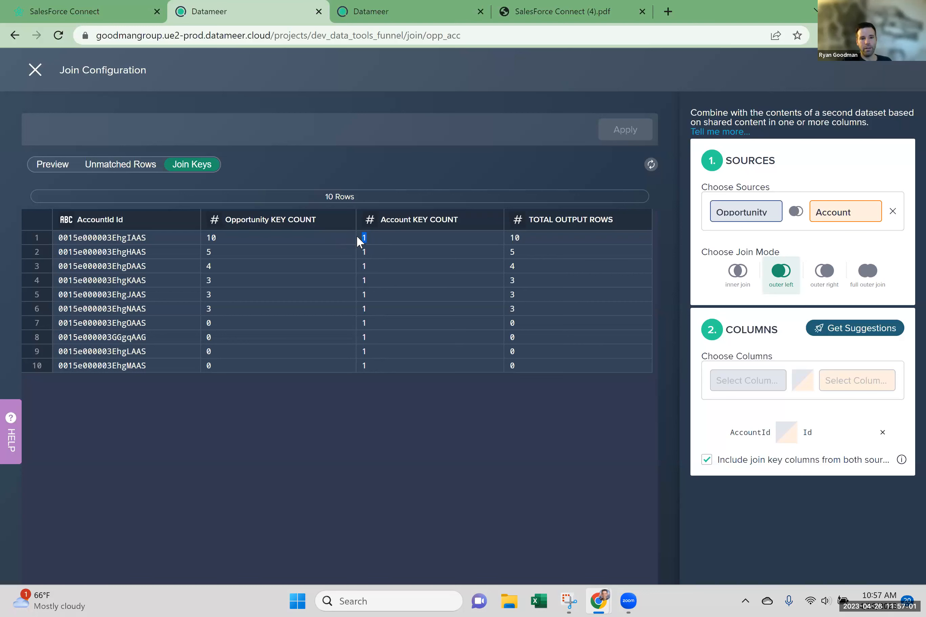
pyautogui.click(391, 244)
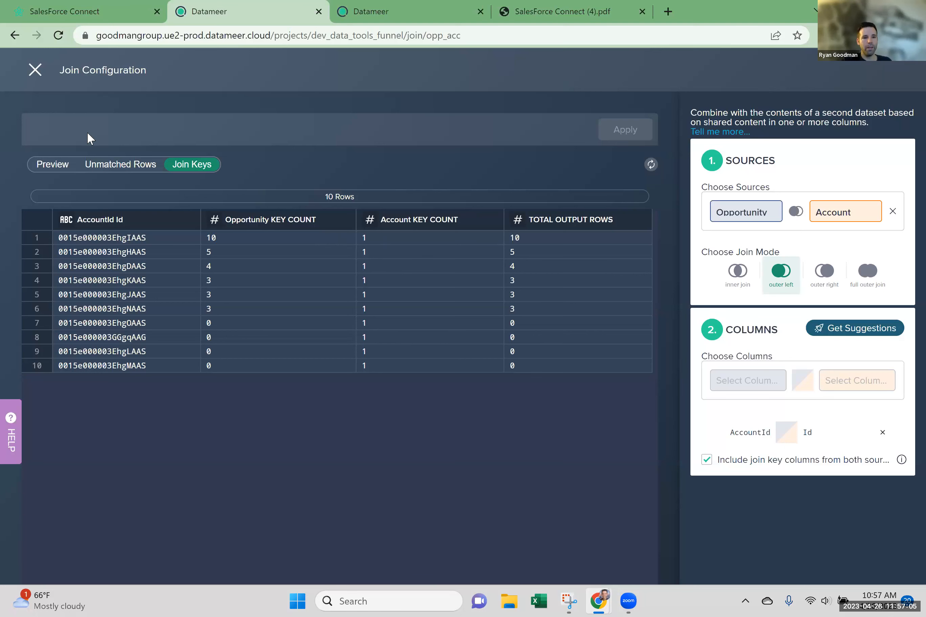
pyautogui.click(38, 79)
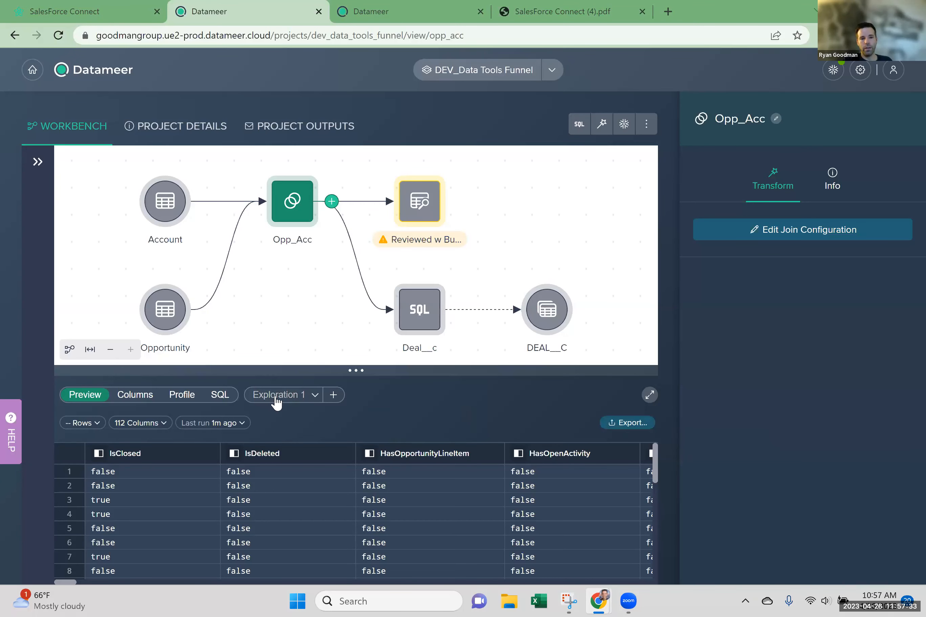
# View Opp_Acc's Exploration 1, compare with the Deal__c node and look over the transformations that can be added after Opp_Acc.
pyautogui.click(276, 403)
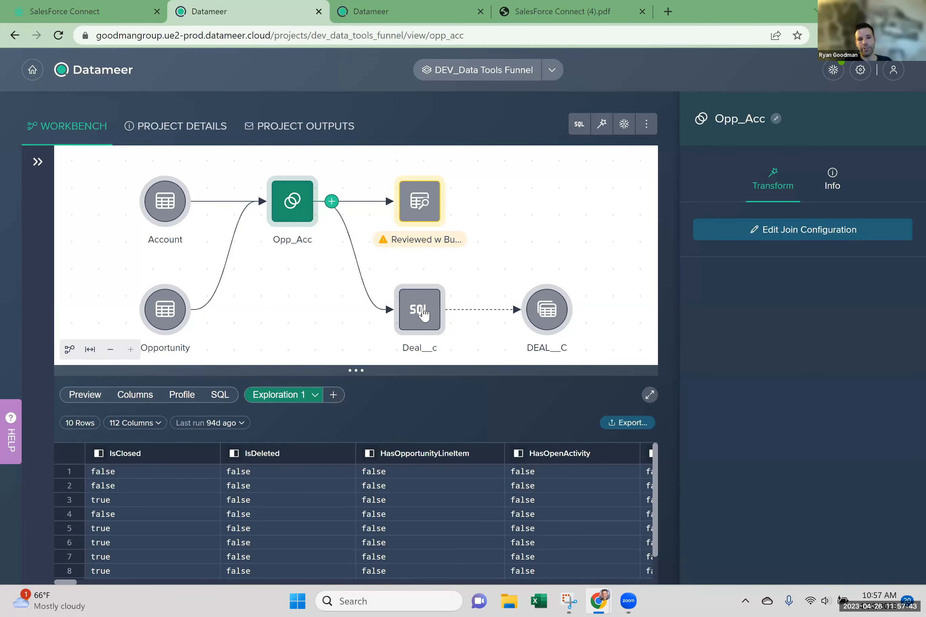
pyautogui.click(423, 315)
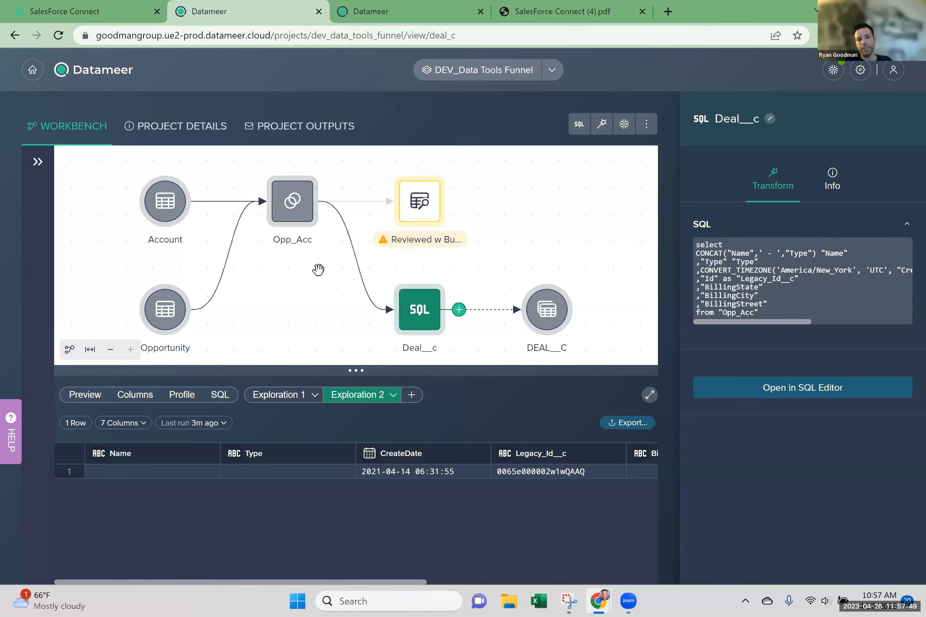
pyautogui.click(283, 211)
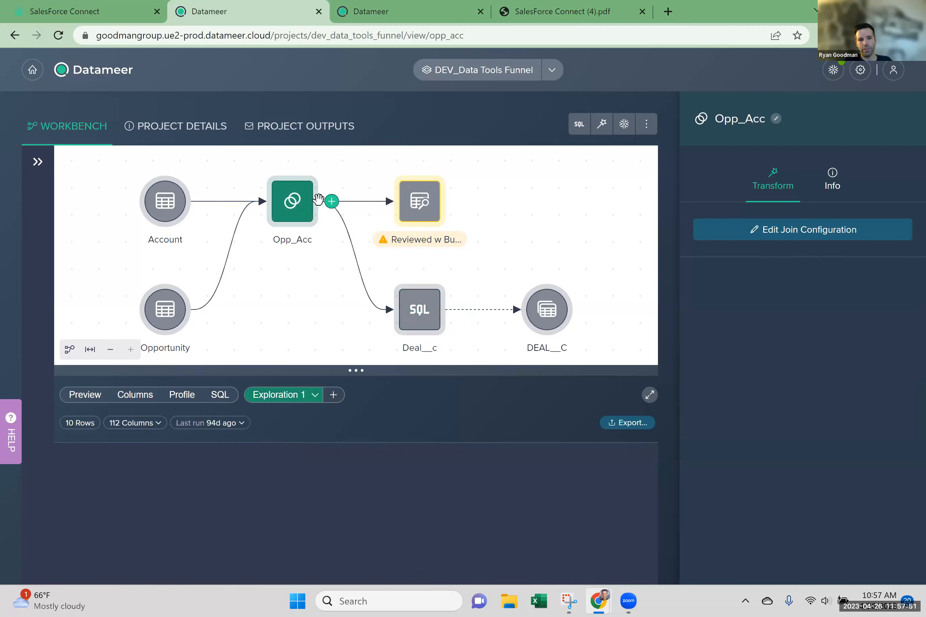
pyautogui.click(331, 201)
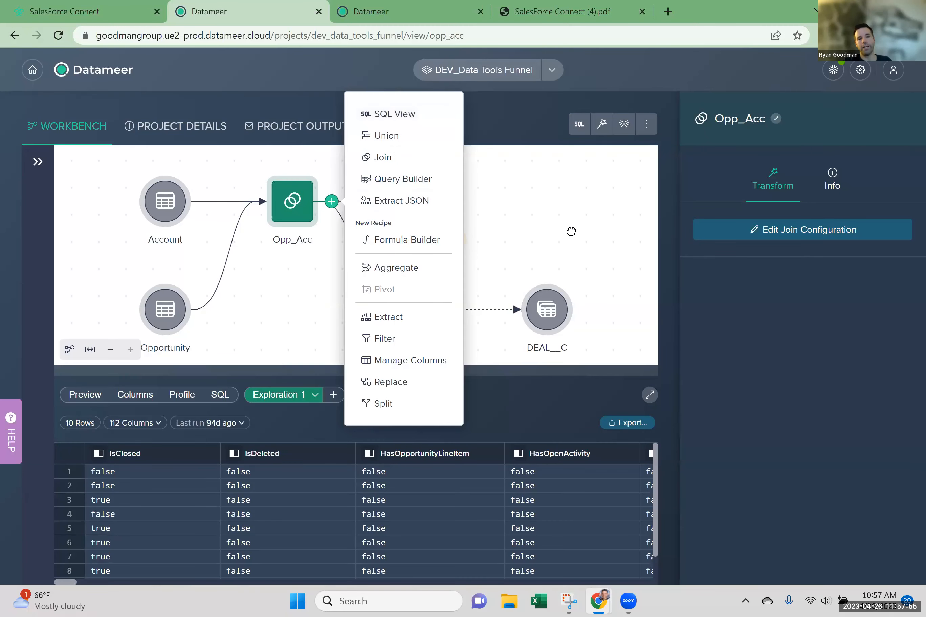
pyautogui.click(513, 271)
# Open Deal__c in the SQL Editor, enlarge the code area, look across the result columns and select the whole query.
pyautogui.click(423, 312)
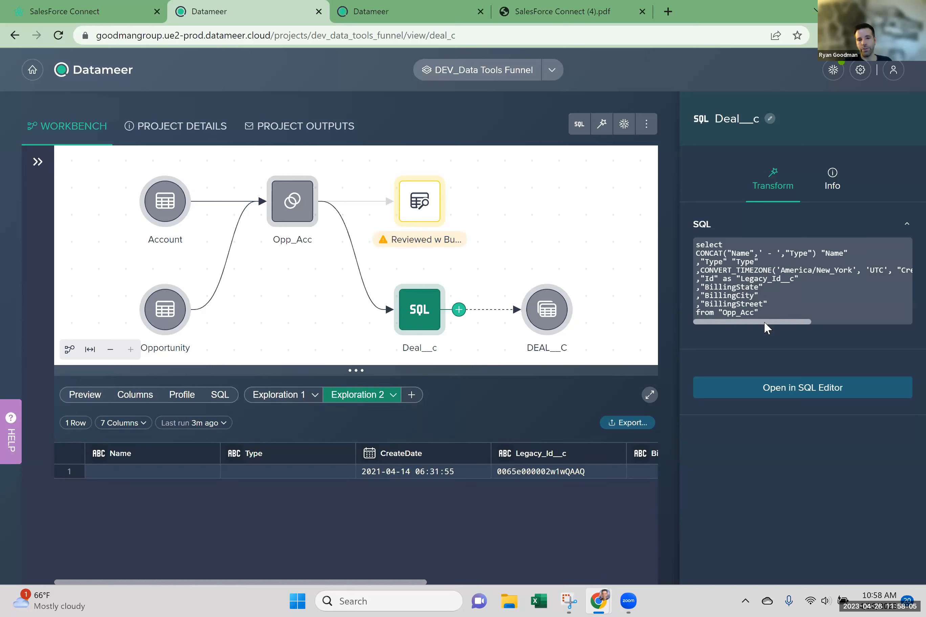
pyautogui.click(784, 392)
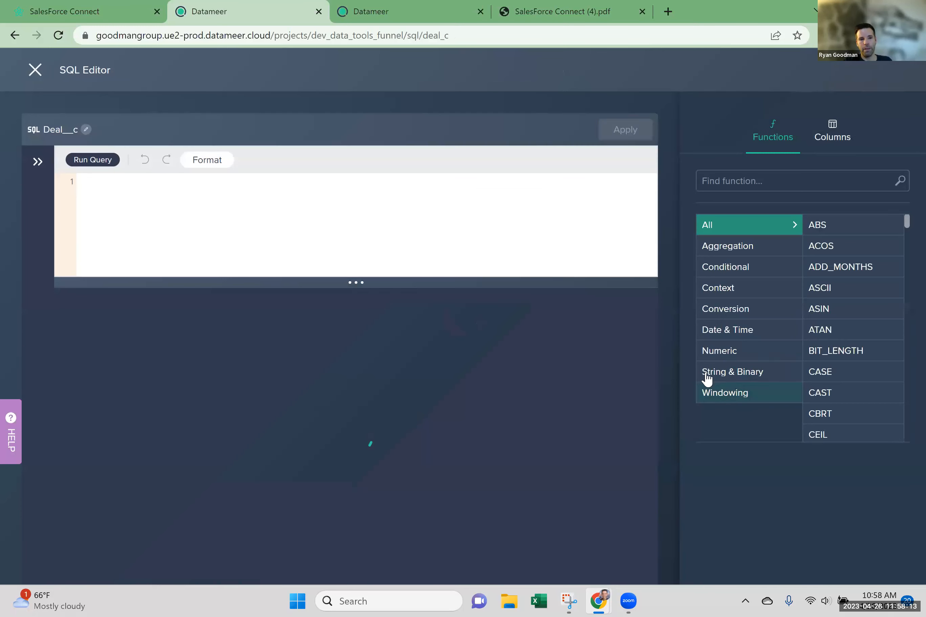
pyautogui.moveTo(225, 282); pyautogui.dragTo(236, 367)
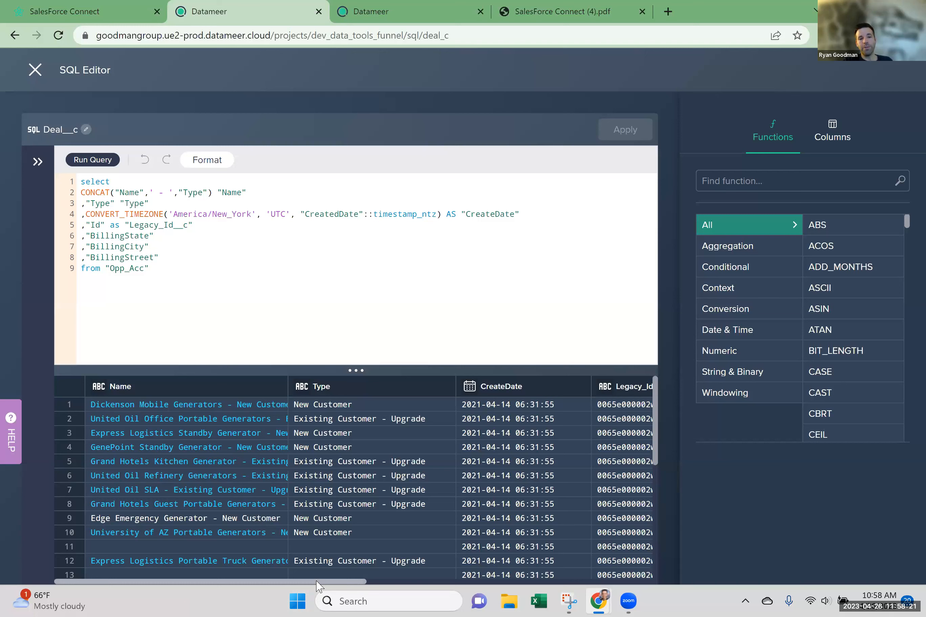
pyautogui.moveTo(317, 586); pyautogui.dragTo(319, 585)
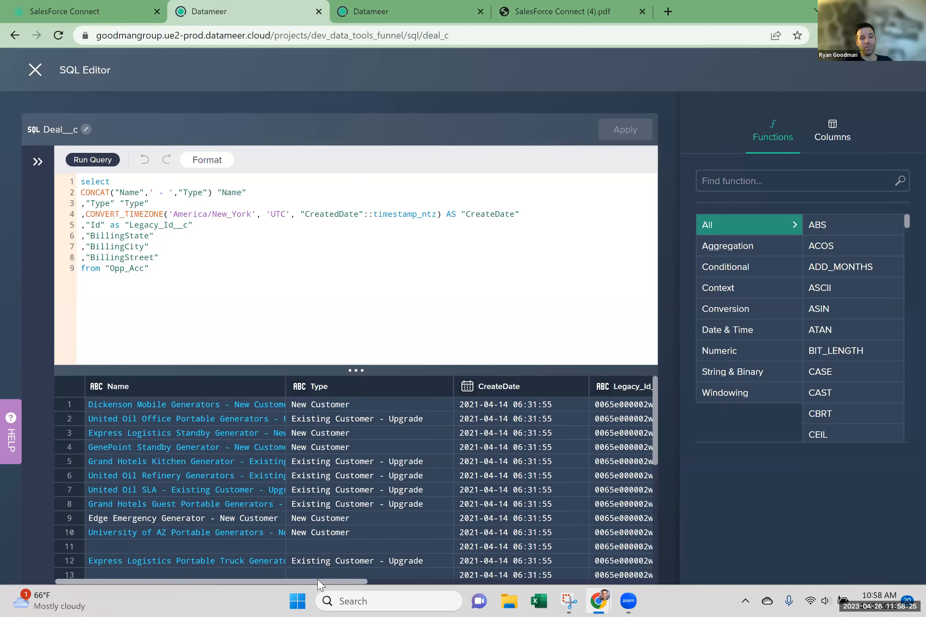
pyautogui.hscroll(10, 273, 418)
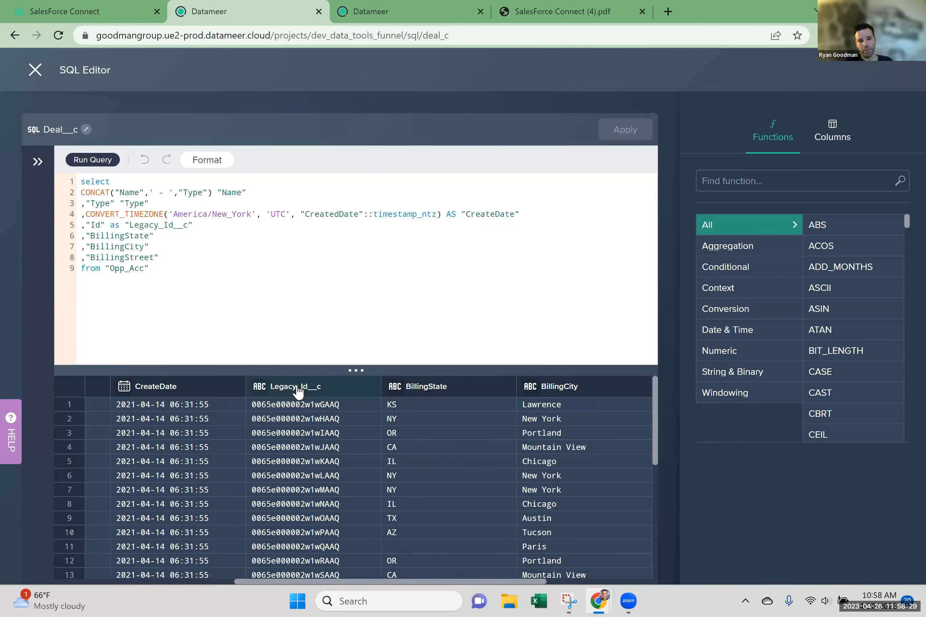
pyautogui.moveTo(206, 326); pyautogui.dragTo(77, 178)
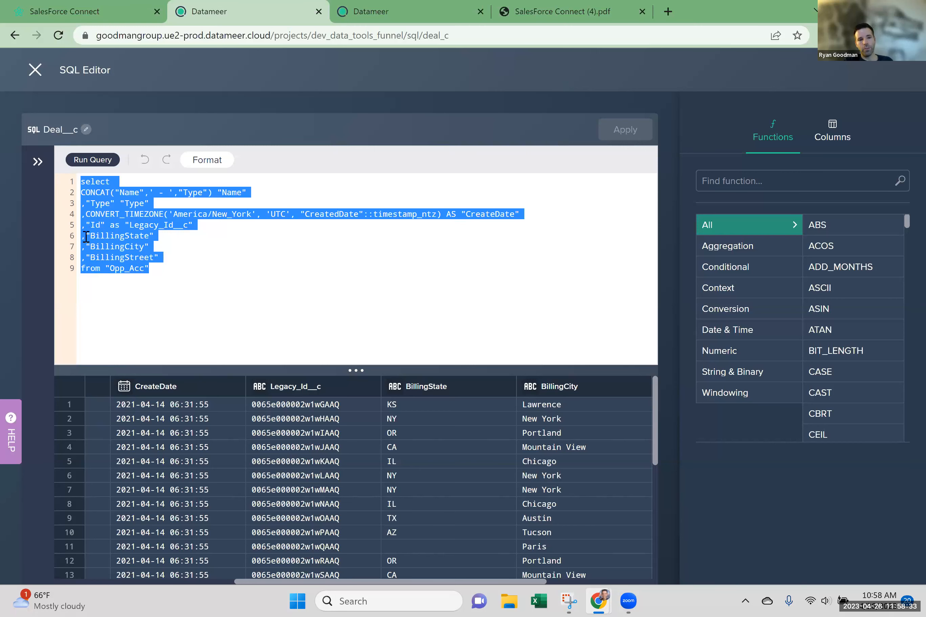
# Examine the CONVERT_TIMEZONE expression for CreatedDate and the whole Deal__c query, and close the SQL Editor.
pyautogui.moveTo(94, 215); pyautogui.dragTo(310, 222)
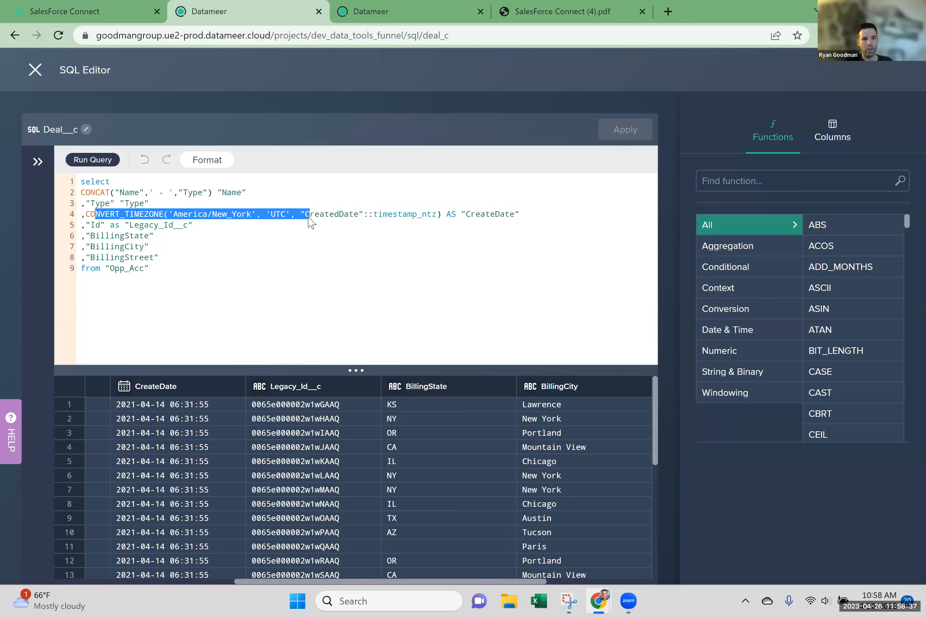
pyautogui.click(121, 183)
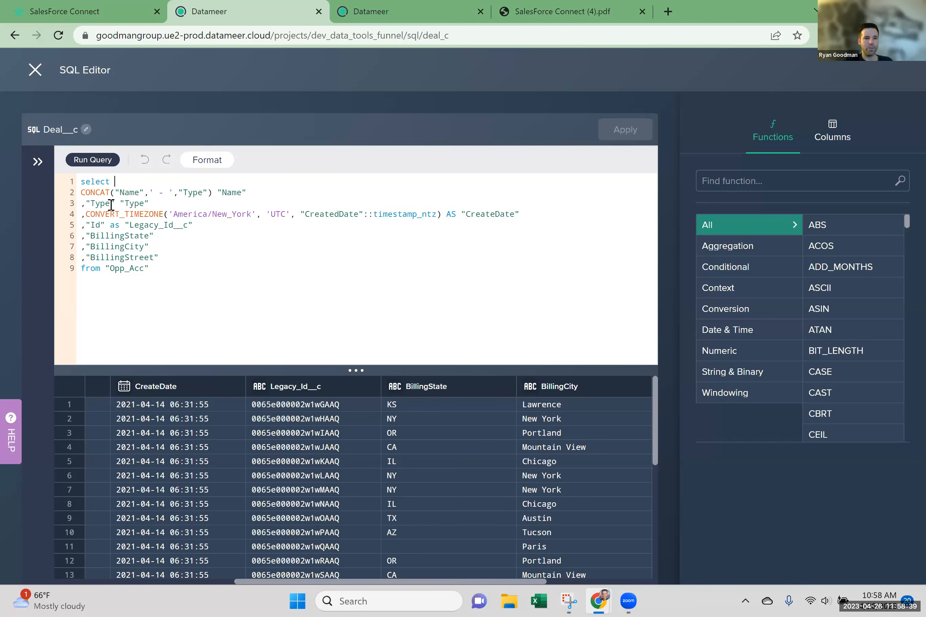
pyautogui.hotkey('ctrl', 'a')
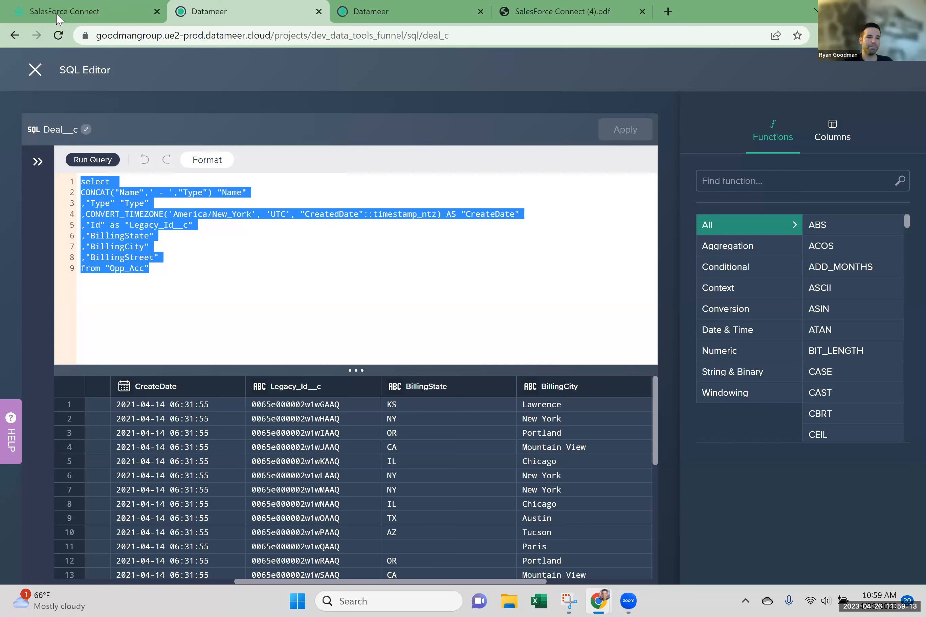
pyautogui.click(35, 70)
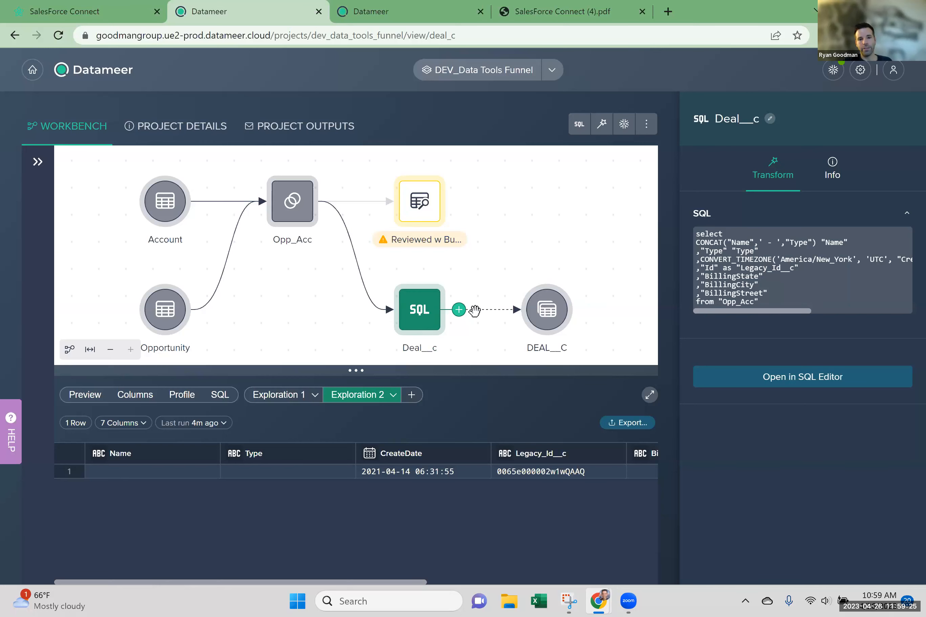
# Open the deployment history of the deployed DEAL__C view that follows the Deal__c SQL node.
pyautogui.click(562, 324)
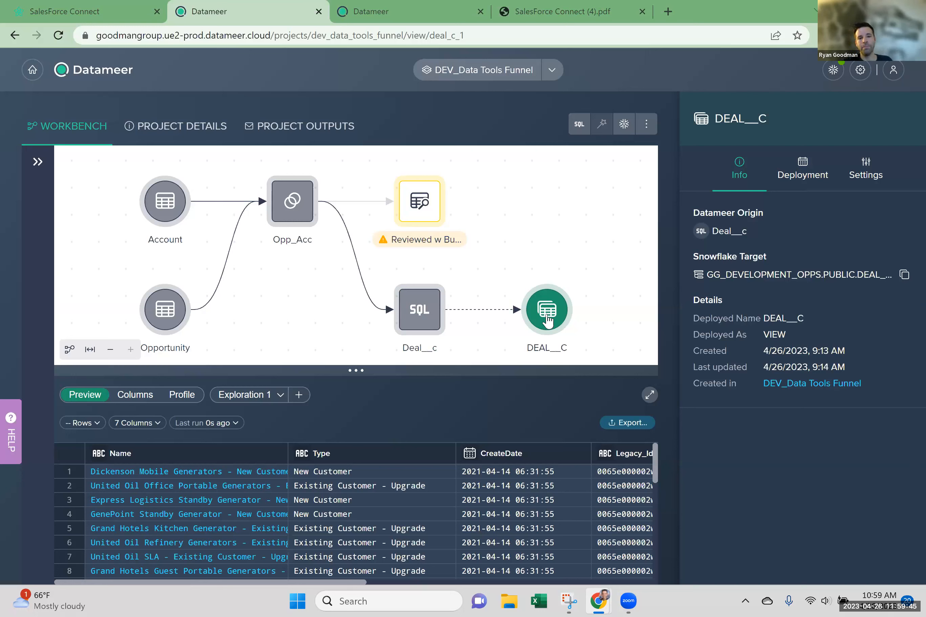
pyautogui.click(775, 179)
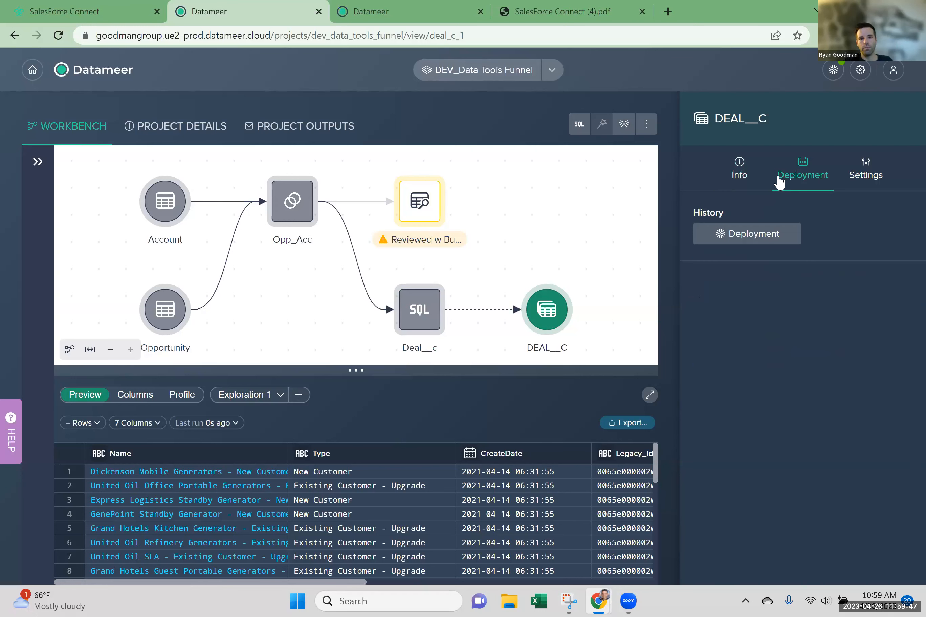
pyautogui.click(750, 235)
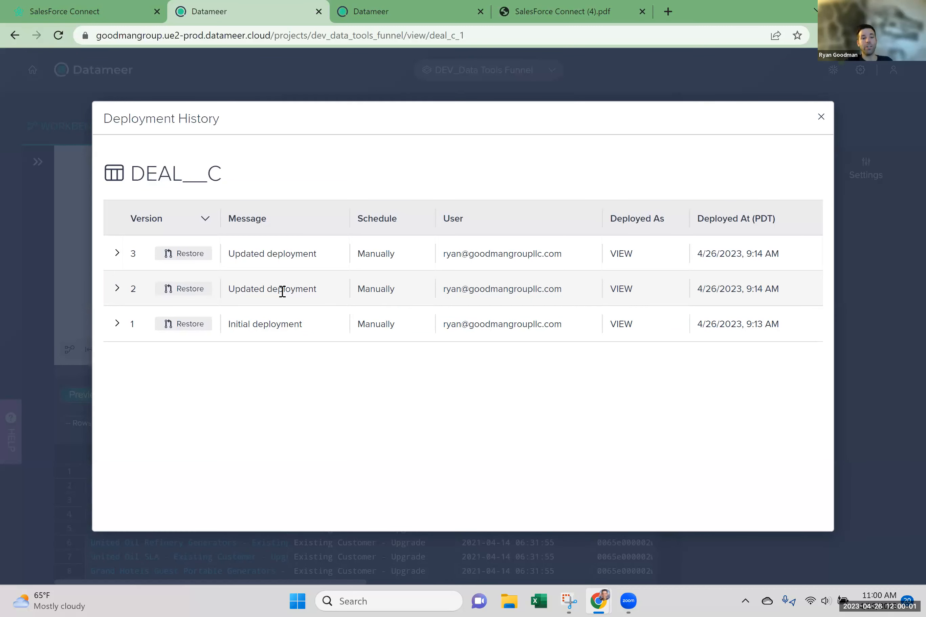
# Inspect the SQL of deployment versions 1 and 2, highlight version 2's message and close the deployment history.
pyautogui.click(116, 324)
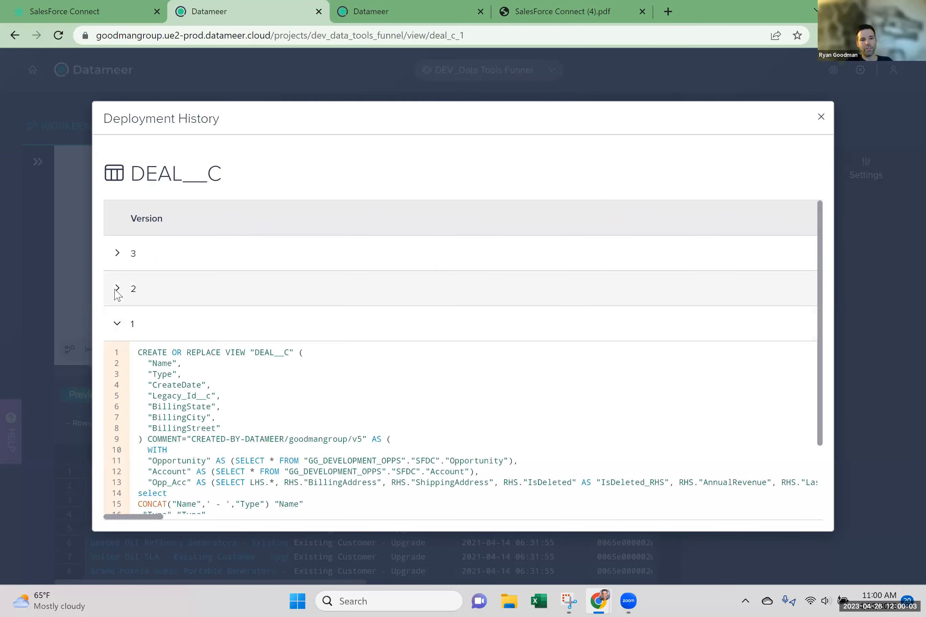
pyautogui.click(117, 290)
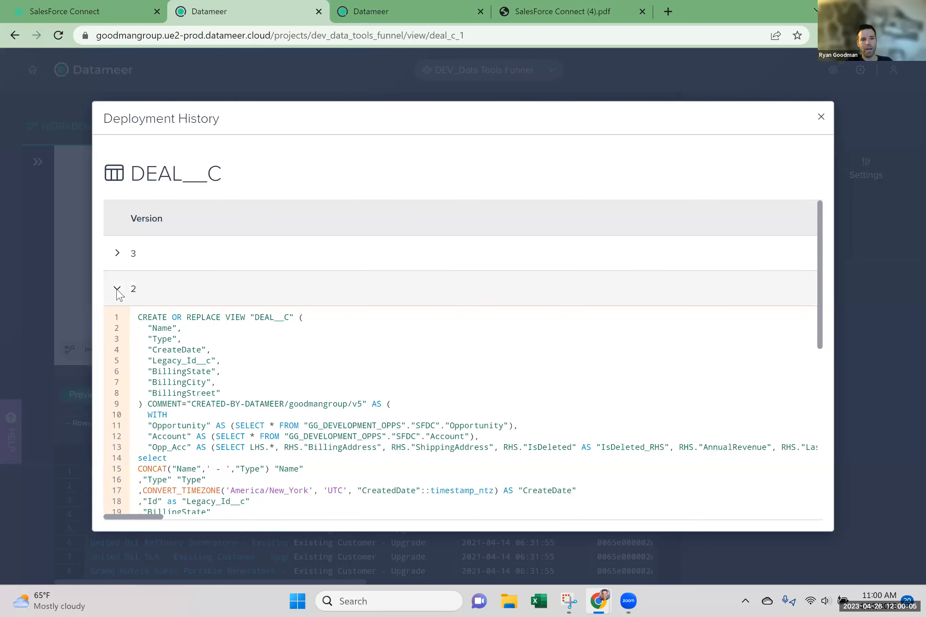
pyautogui.click(116, 290)
pyautogui.click(316, 317)
pyautogui.moveTo(288, 310); pyautogui.dragTo(322, 298)
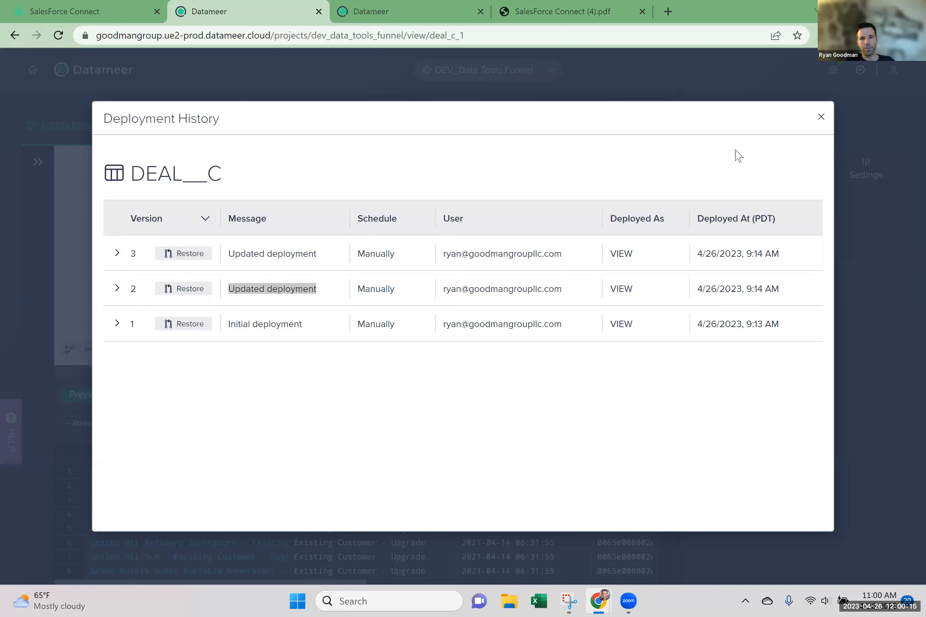
pyautogui.click(823, 117)
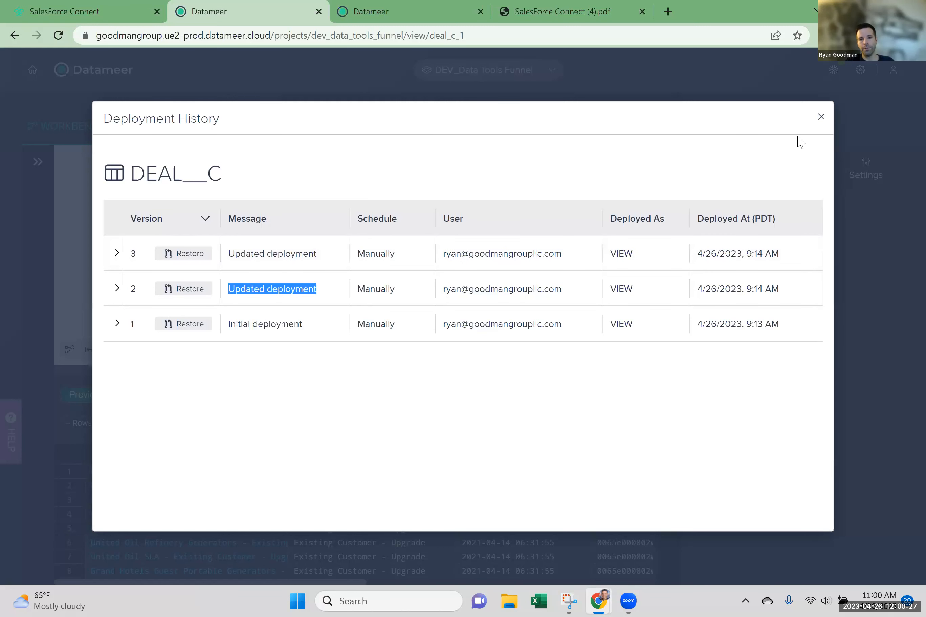
pyautogui.click(821, 117)
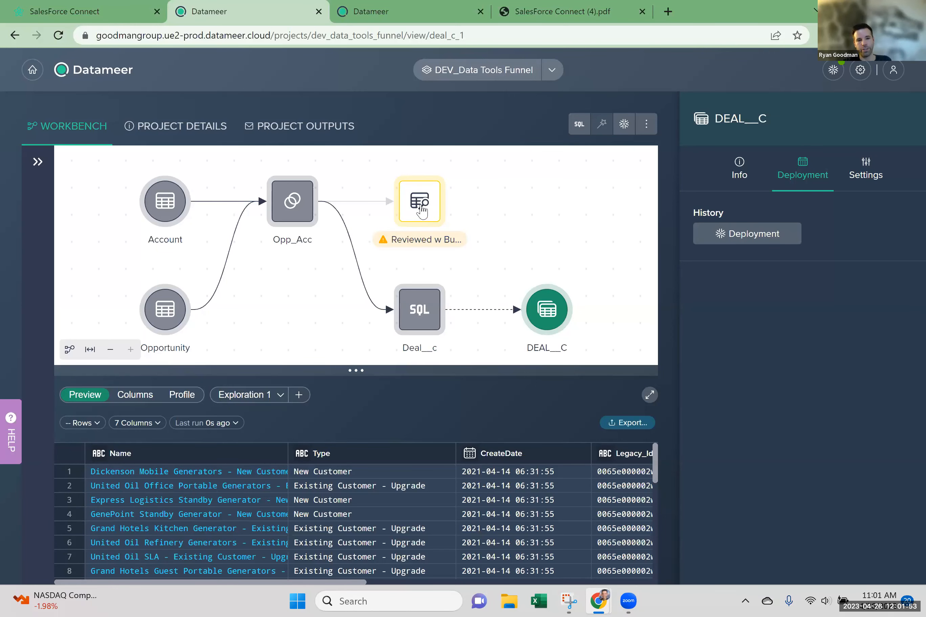
# View the Reviewed w Business transformations alongside the Data Browser, and switch to the Migration Scorecard in Data Tools Pro.
pyautogui.click(421, 211)
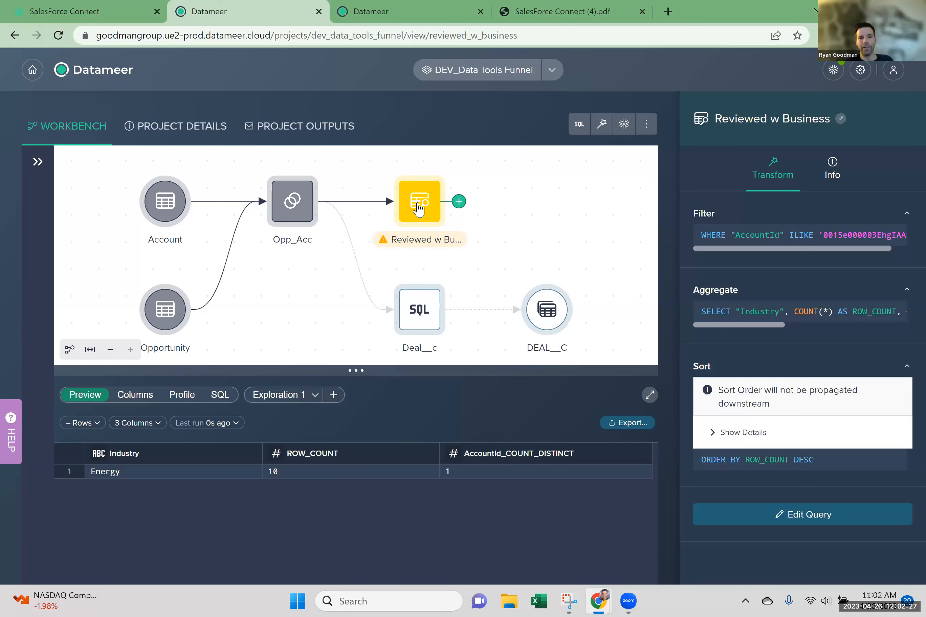
pyautogui.click(38, 162)
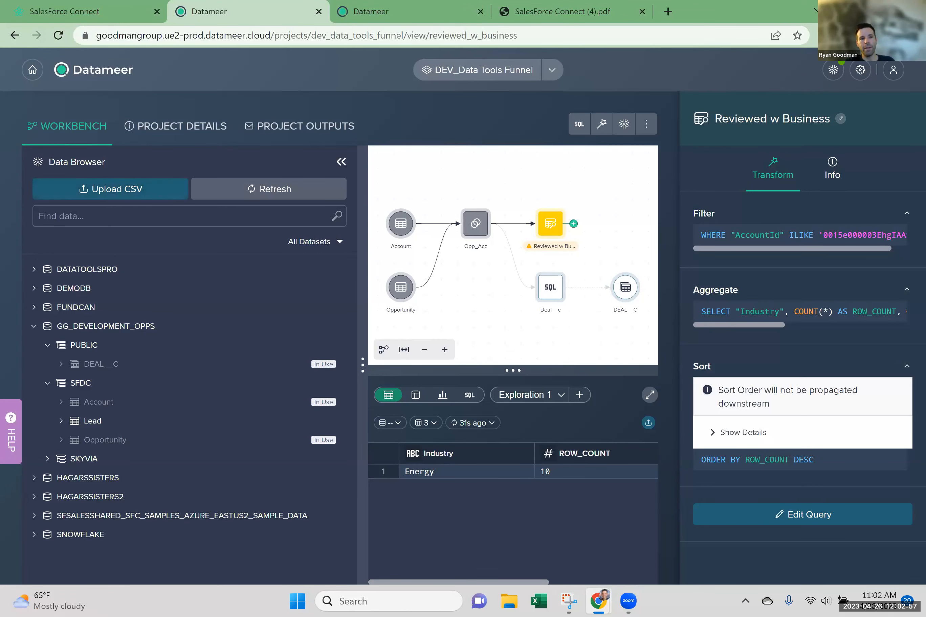
pyautogui.click(114, 8)
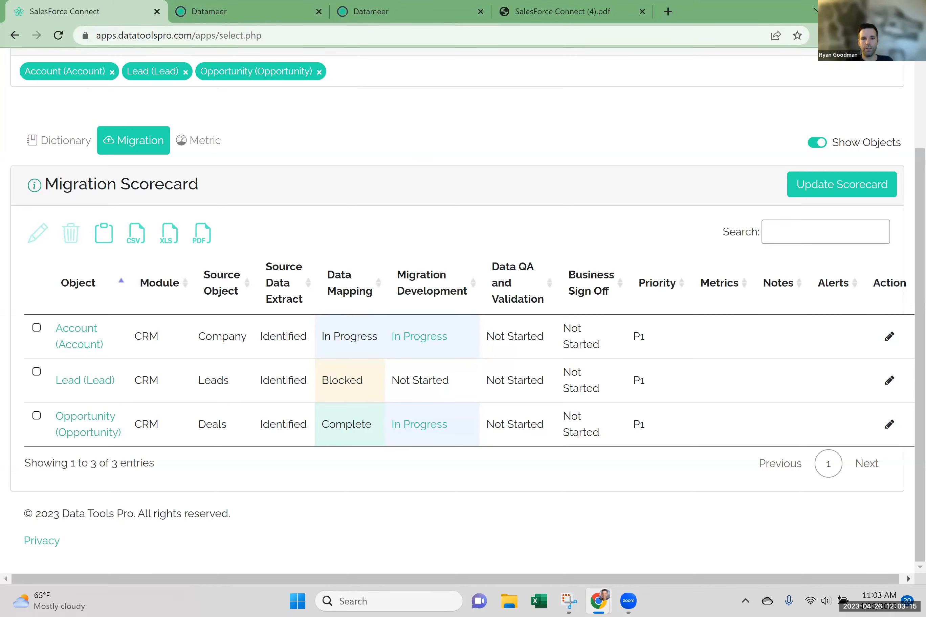
pyautogui.click(848, 11)
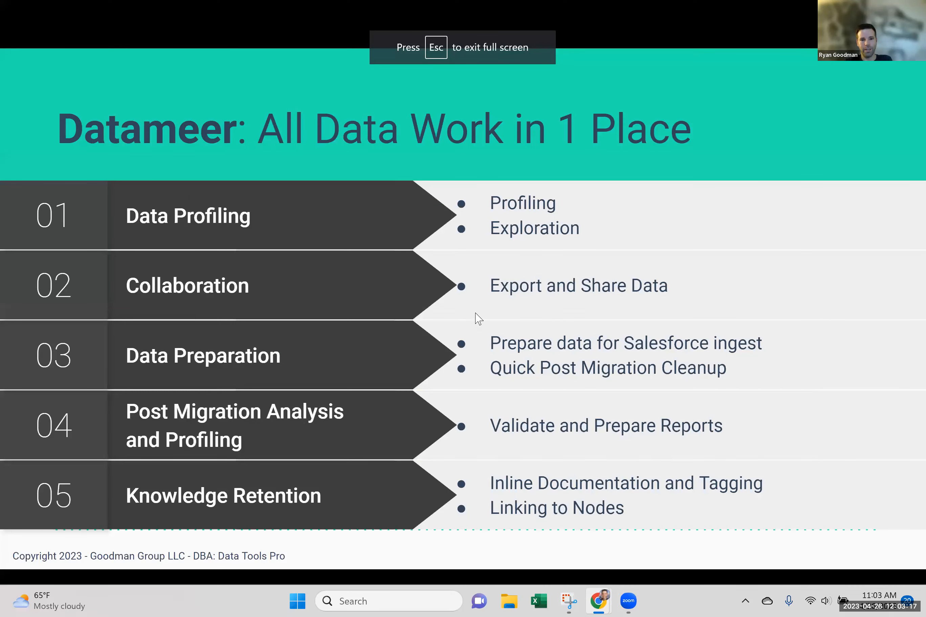
pyautogui.press('Right')
pyautogui.press('Right')
pyautogui.press('Right')
pyautogui.press('Right')
pyautogui.press('Right')
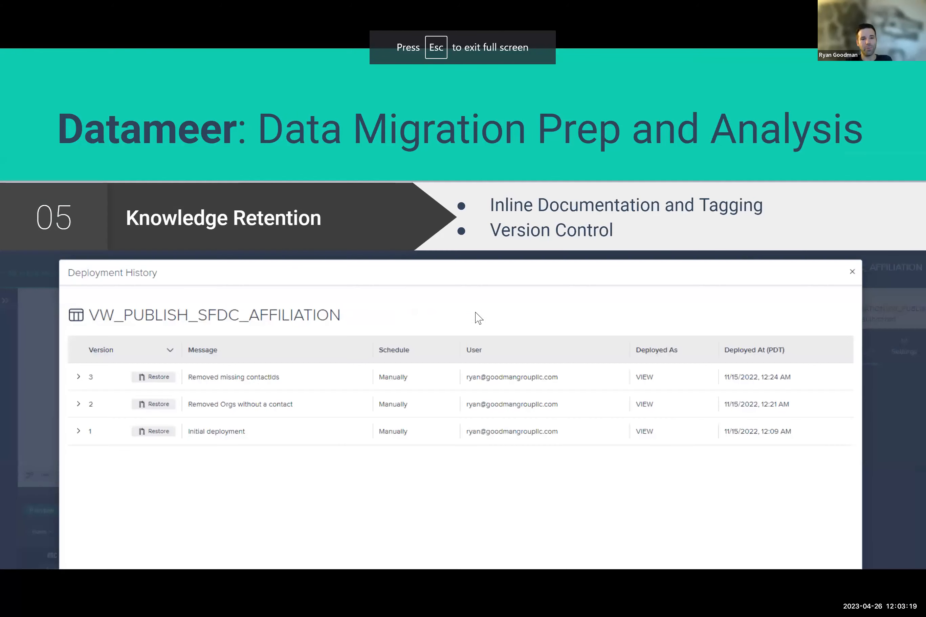
pyautogui.press('Right')
pyautogui.press('Right')
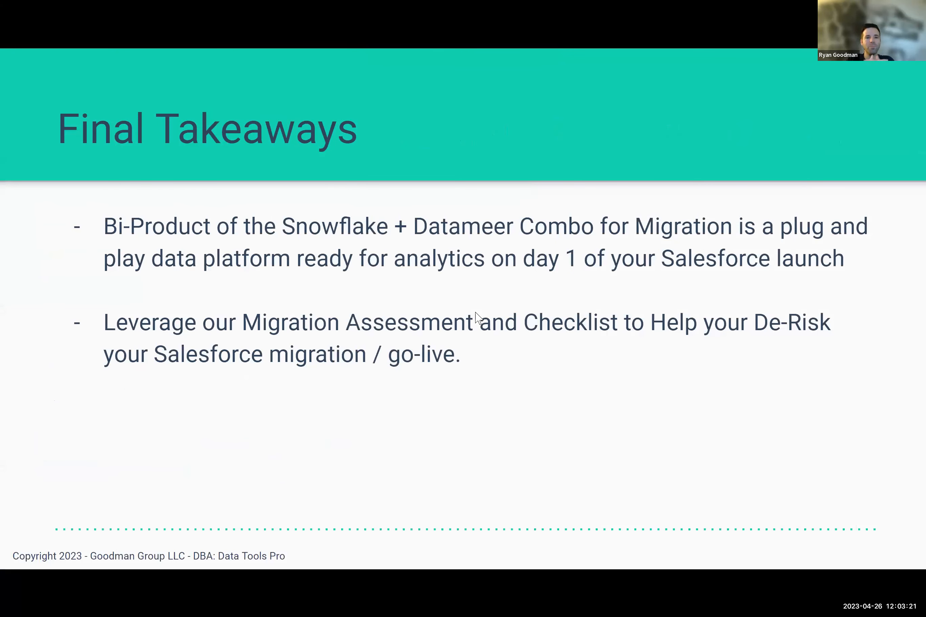